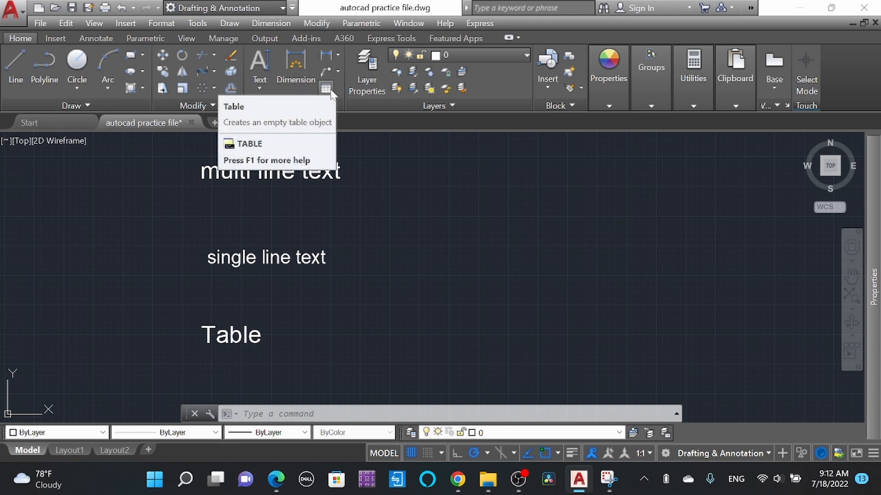
{"action": "scroll", "coordinate": [304, 252], "scroll_direction": "down", "scroll_amount": 1}
{"action": "scroll", "coordinate": [263, 161], "scroll_direction": "up", "scroll_amount": 1}
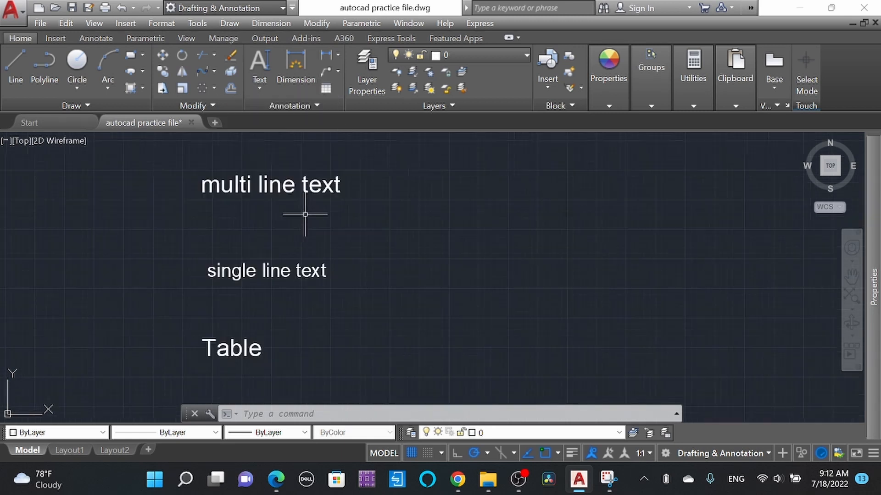
{"action": "left_click", "coordinate": [260, 84]}
{"action": "key", "text": "BackSpace"}
{"action": "type", "text": "t"}
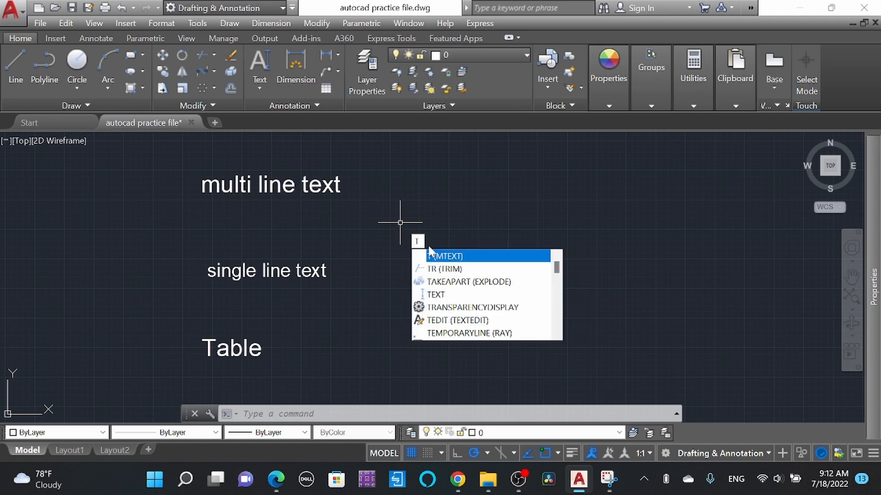
{"action": "left_click", "coordinate": [458, 257]}
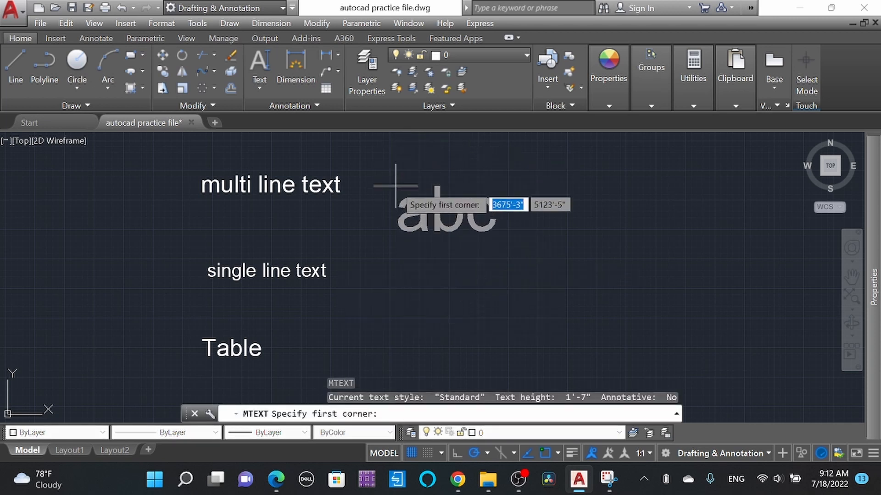
{"action": "key", "text": "Escape"}
{"action": "type", "text": "te"}
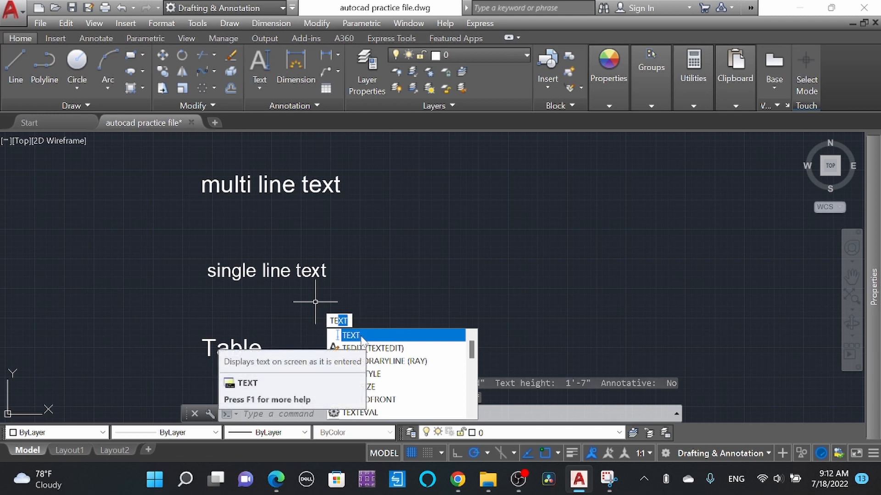
{"action": "left_click", "coordinate": [367, 339]}
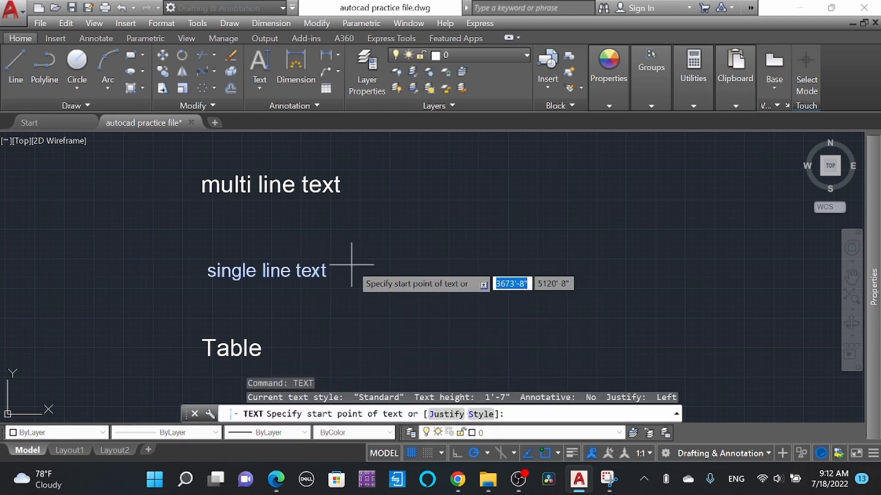
{"action": "key", "text": "Escape"}
{"action": "type", "text": "ta"}
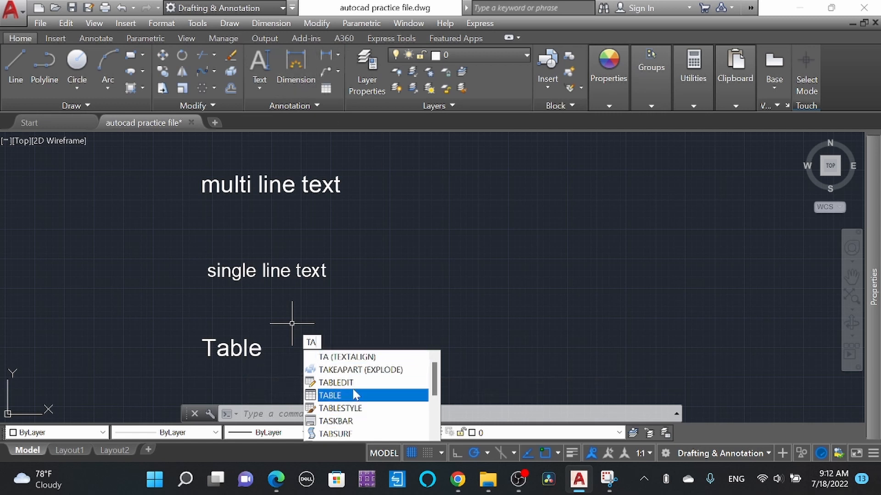
{"action": "left_click", "coordinate": [347, 396]}
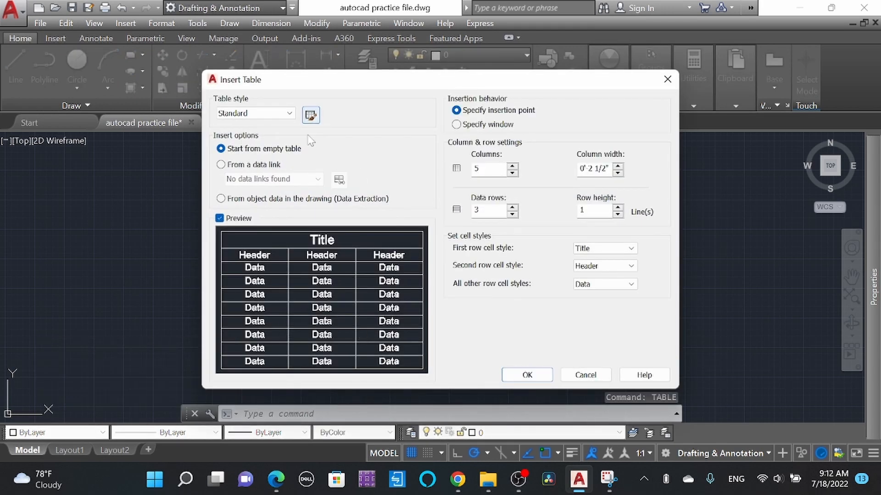
{"action": "left_click", "coordinate": [585, 375]}
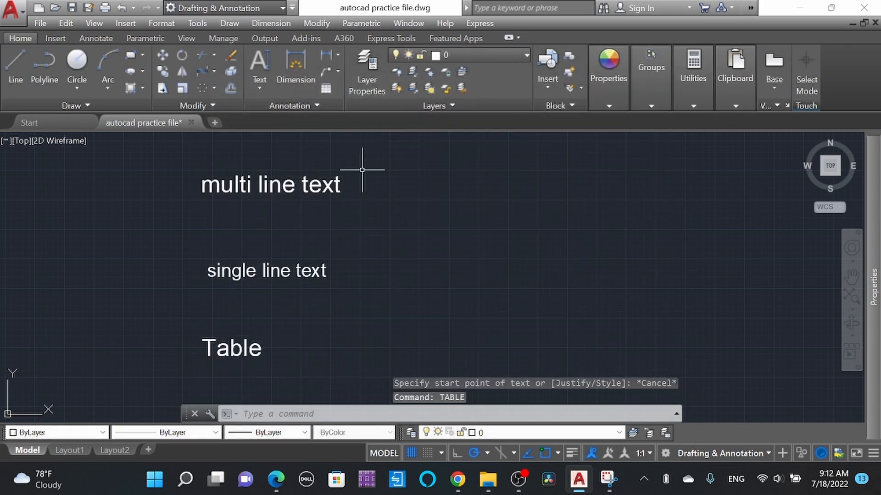
{"action": "left_click", "coordinate": [262, 90]}
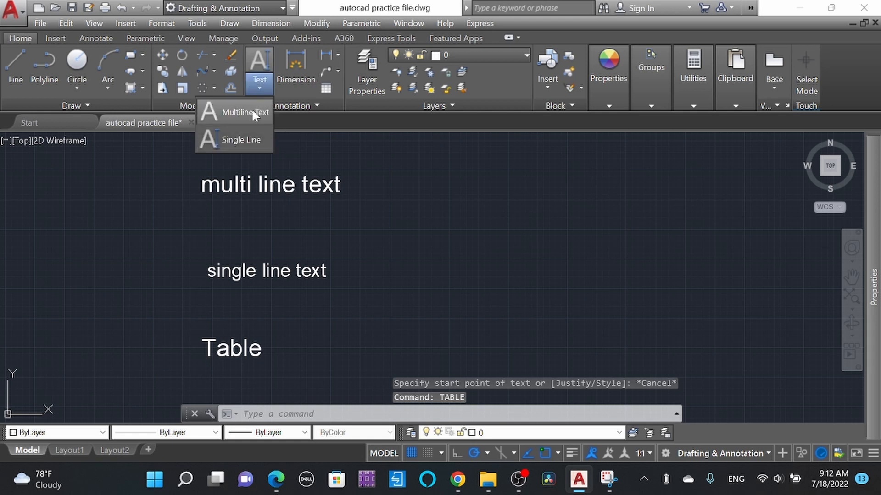
{"action": "left_click", "coordinate": [250, 110]}
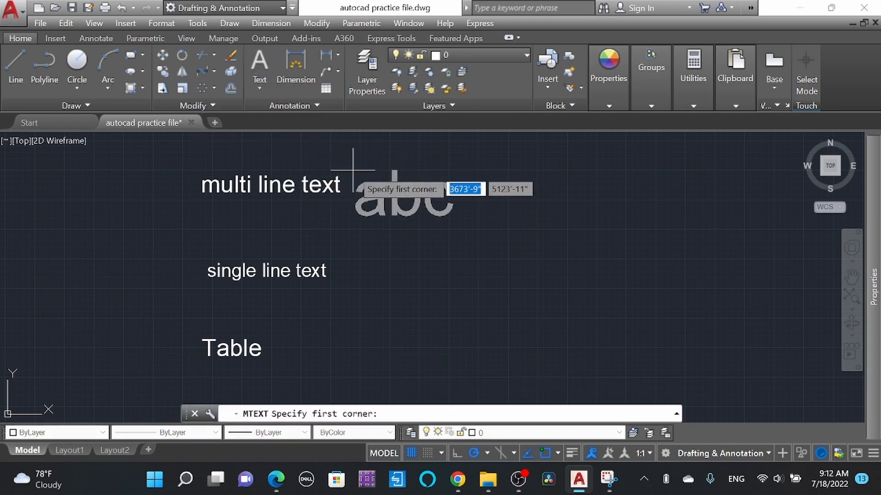
{"action": "key", "text": "Escape"}
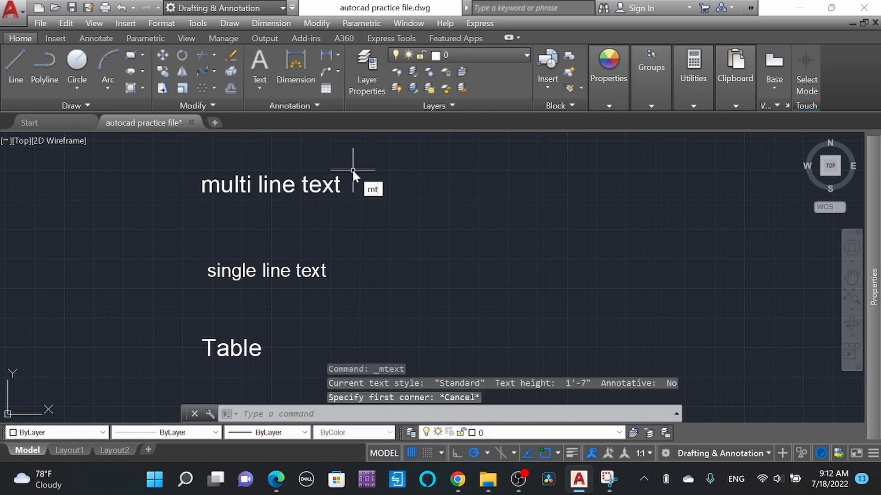
Step: Create a multiline text reading "multi line text" beside the existing small "multi line text" label
{"action": "key", "text": "Escape"}
{"action": "key", "text": "Return"}
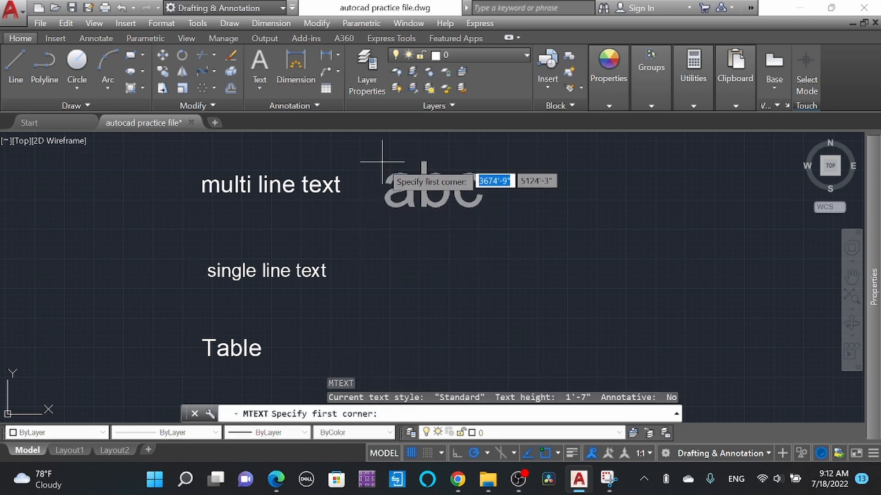
{"action": "left_click", "coordinate": [392, 181]}
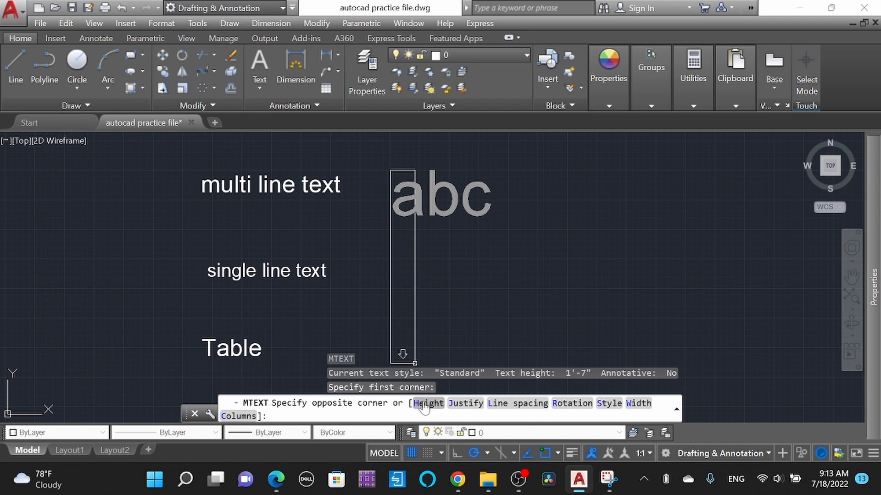
{"action": "left_click", "coordinate": [392, 219]}
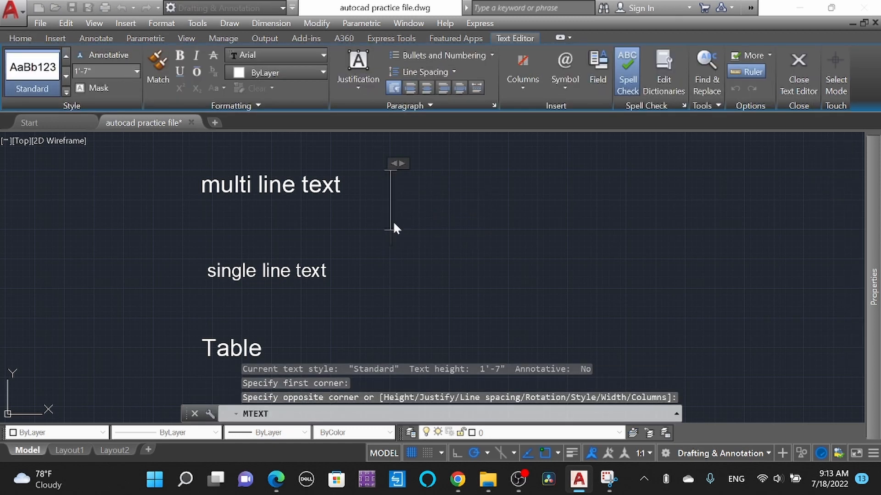
{"action": "type", "text": "multi"}
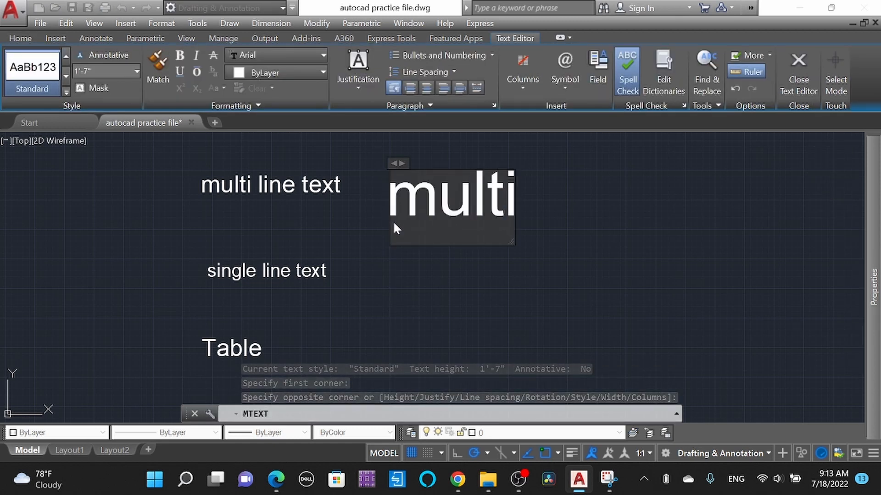
{"action": "type", "text": " line tex"}
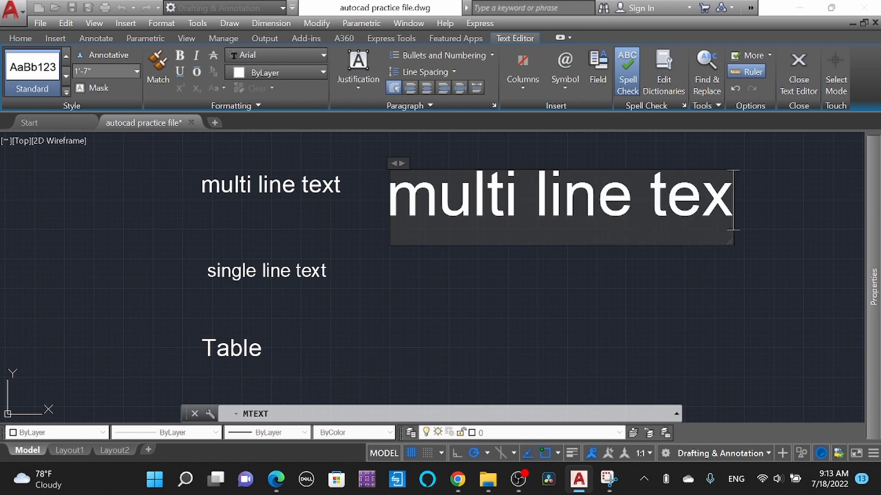
{"action": "type", "text": "t"}
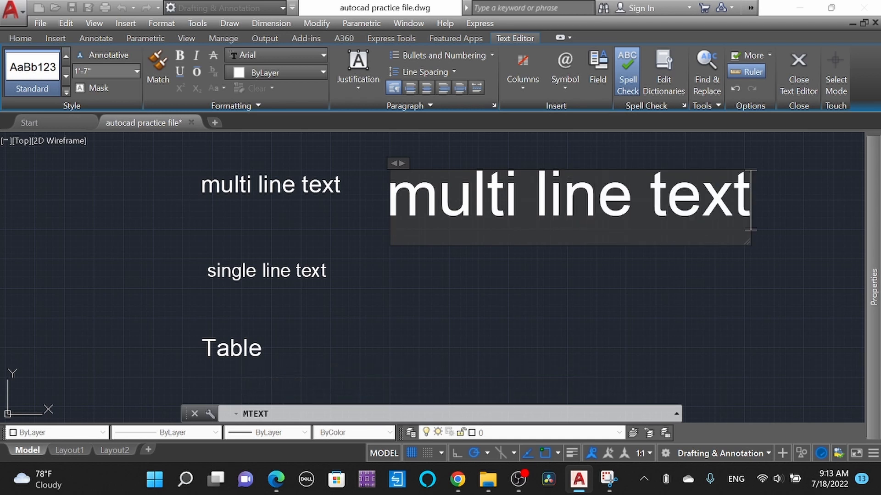
{"action": "left_click", "coordinate": [468, 262]}
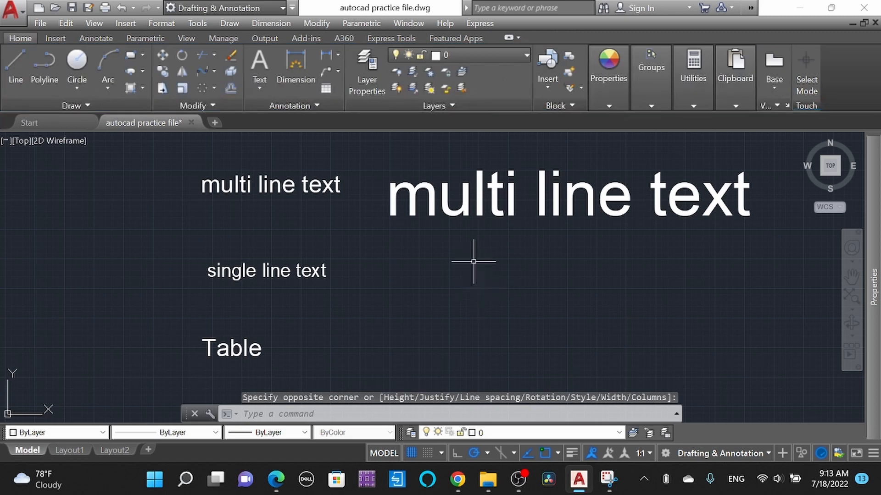
Step: Edit the newly placed multiline text and set the height of all its characters to 10 inches
{"action": "scroll", "coordinate": [406, 244], "scroll_direction": "down", "scroll_amount": 3}
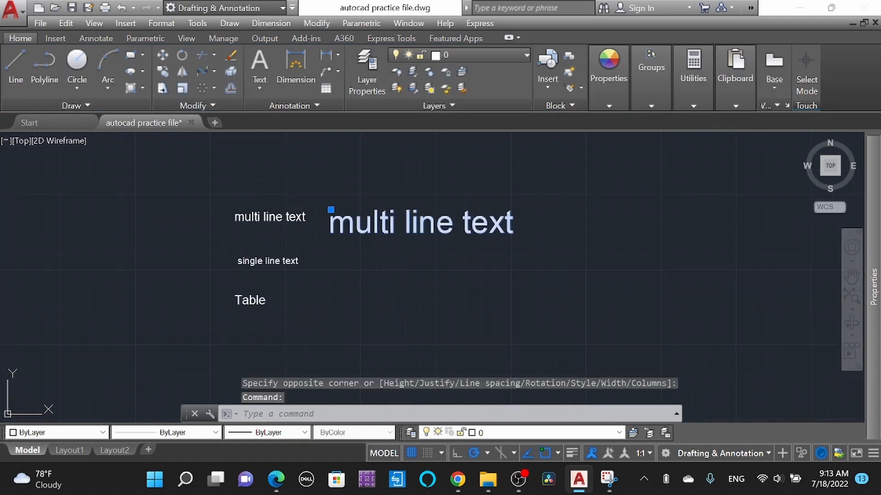
{"action": "double_click", "coordinate": [431, 225]}
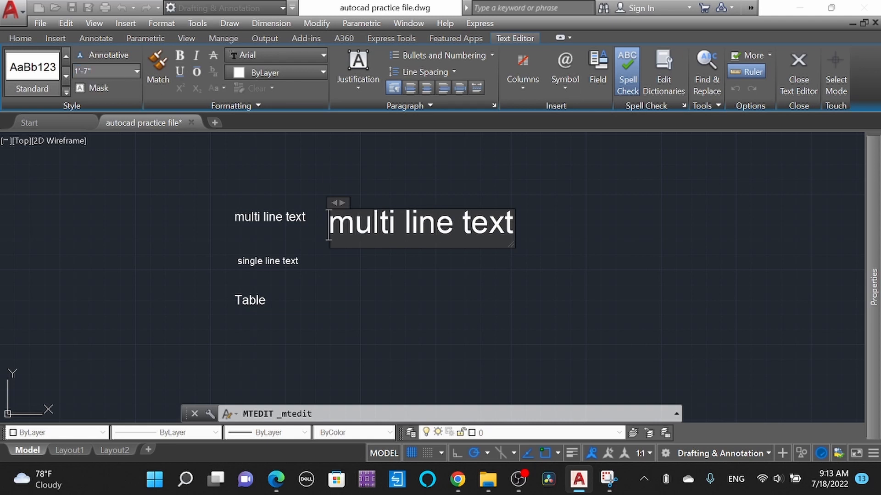
{"action": "left_click_drag", "start_coordinate": [329, 225], "coordinate": [504, 225]}
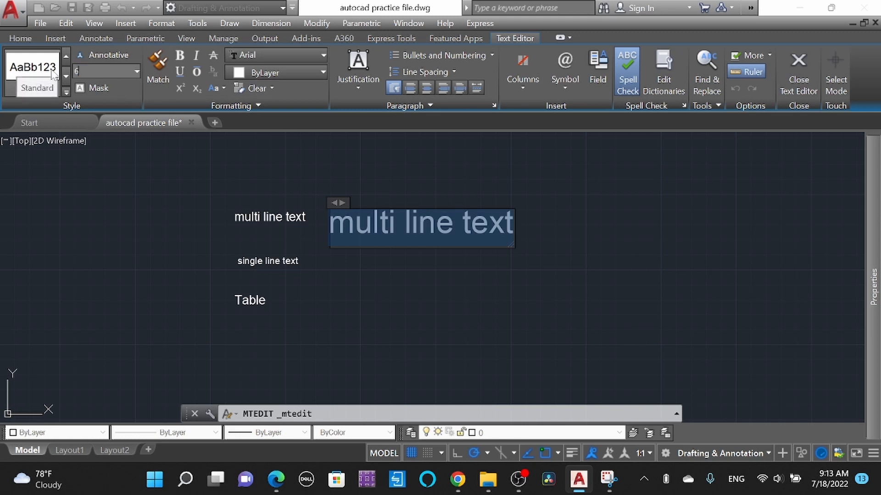
{"action": "key", "text": "Return"}
{"action": "left_click", "coordinate": [82, 72]}
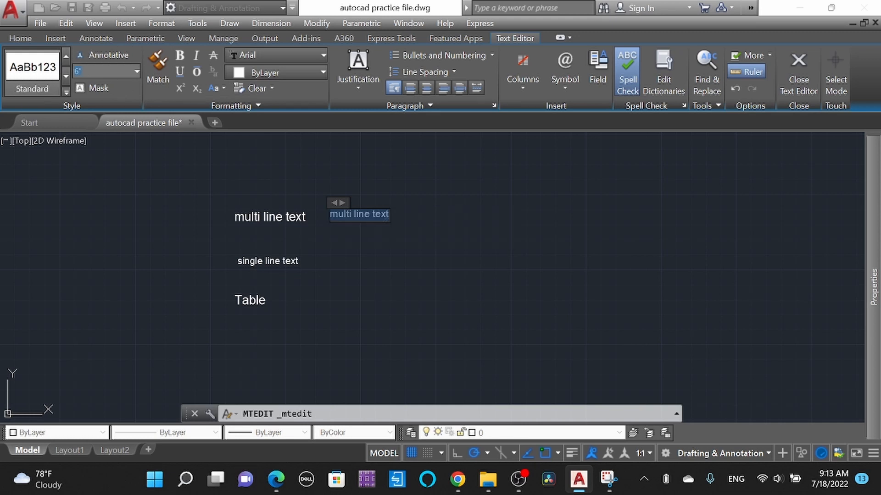
{"action": "key", "text": "Return"}
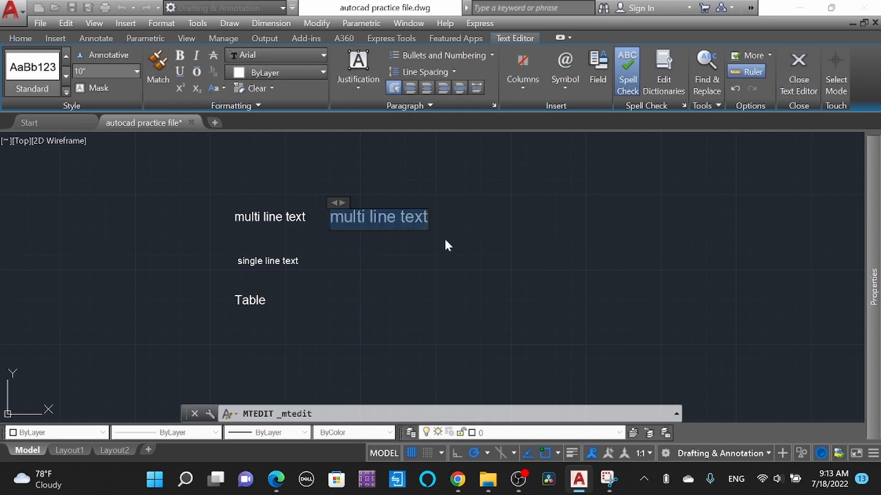
{"action": "left_click", "coordinate": [444, 260]}
{"action": "scroll", "coordinate": [381, 224], "scroll_direction": "up", "scroll_amount": 3}
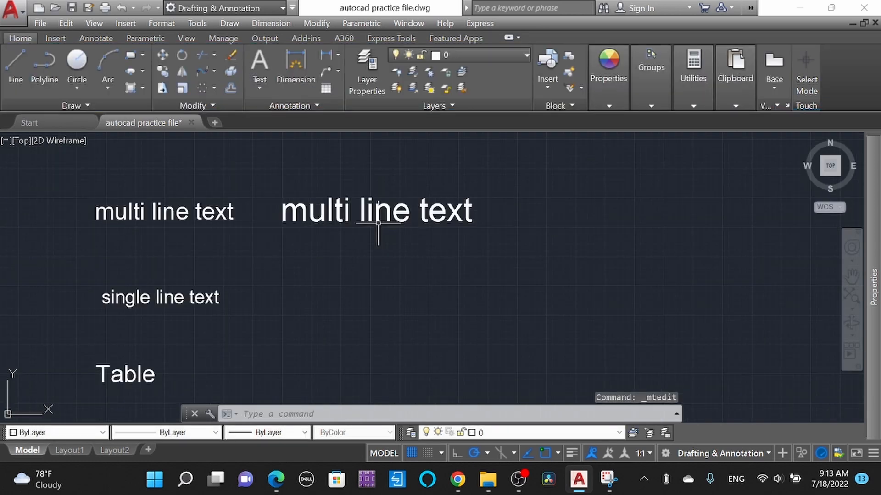
Step: Start a single-line text beside the "single line text" label, with a height of 10 inches and a rotation angle of 0
{"action": "scroll", "coordinate": [330, 265], "scroll_direction": "down", "scroll_amount": 2}
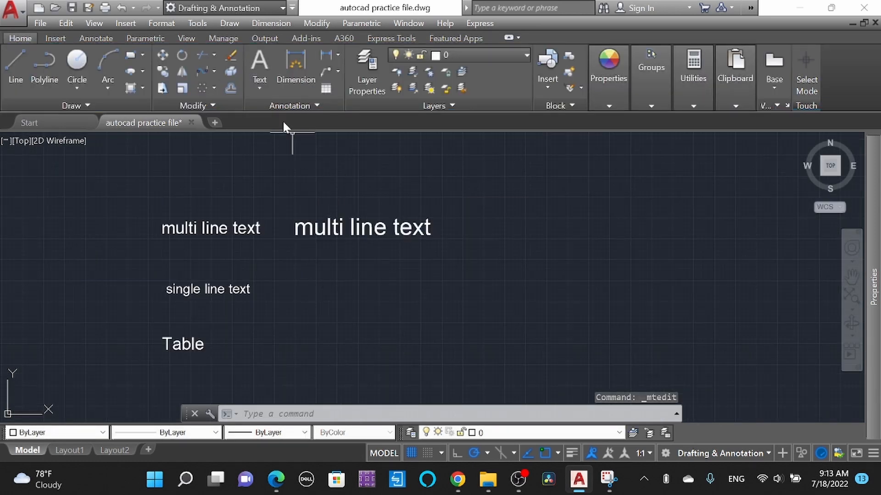
{"action": "left_click", "coordinate": [256, 86]}
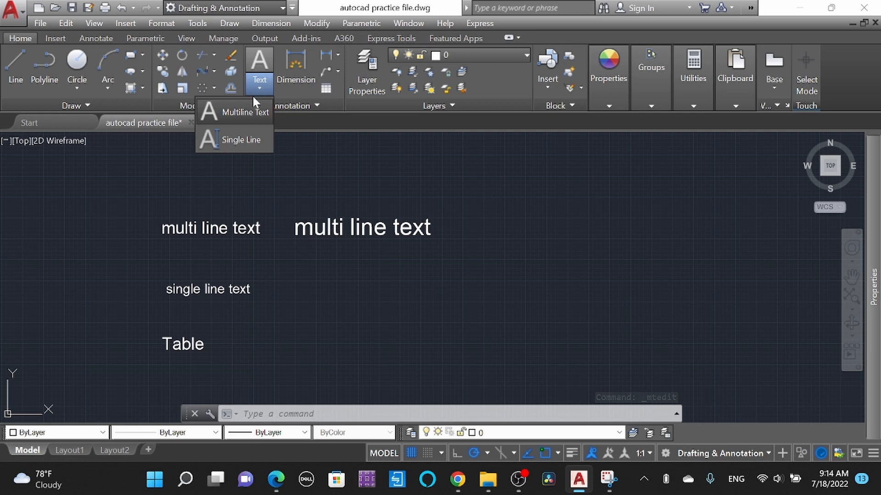
{"action": "left_click", "coordinate": [249, 144]}
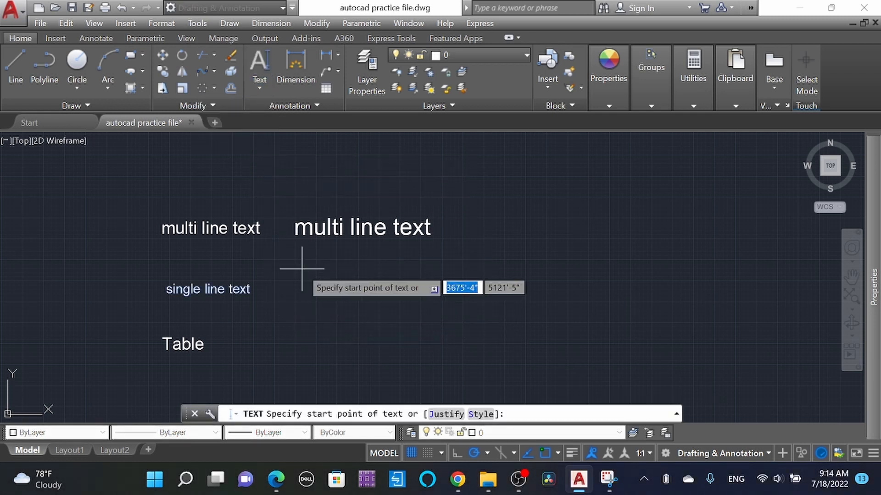
{"action": "left_click", "coordinate": [303, 289]}
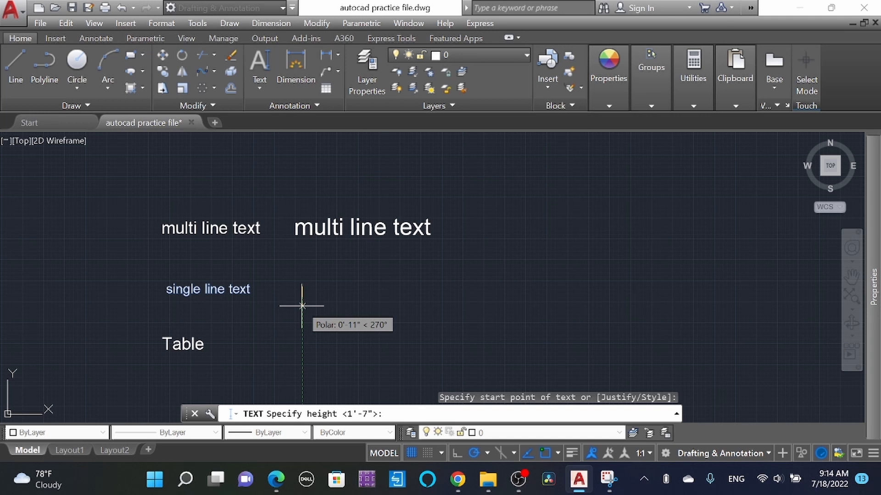
{"action": "type", "text": "10"}
{"action": "key", "text": "Return"}
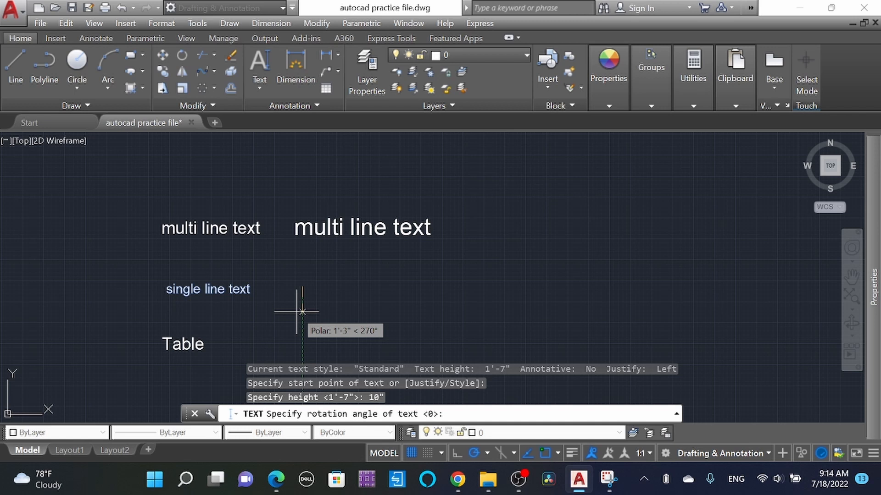
{"action": "type", "text": "0"}
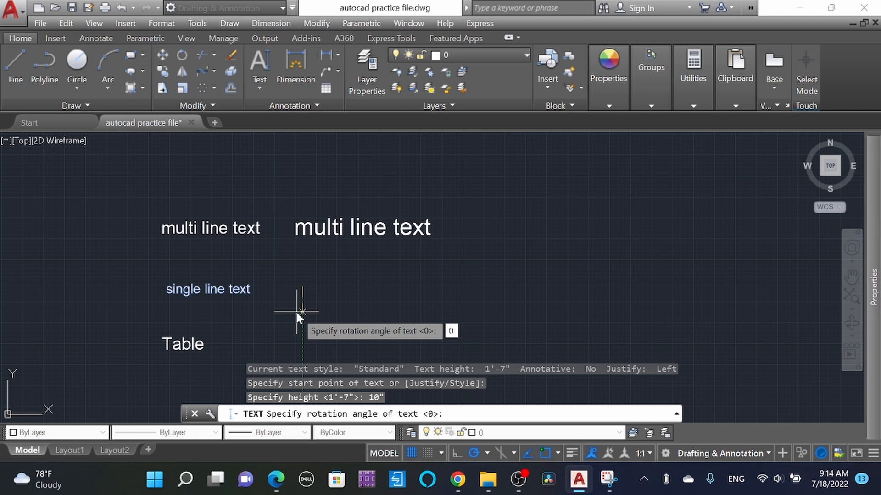
{"action": "key", "text": "Return"}
Step: Enter "single line text tutorial in autocad" as the single-line text's content and finish the text
{"action": "type", "text": "sin"}
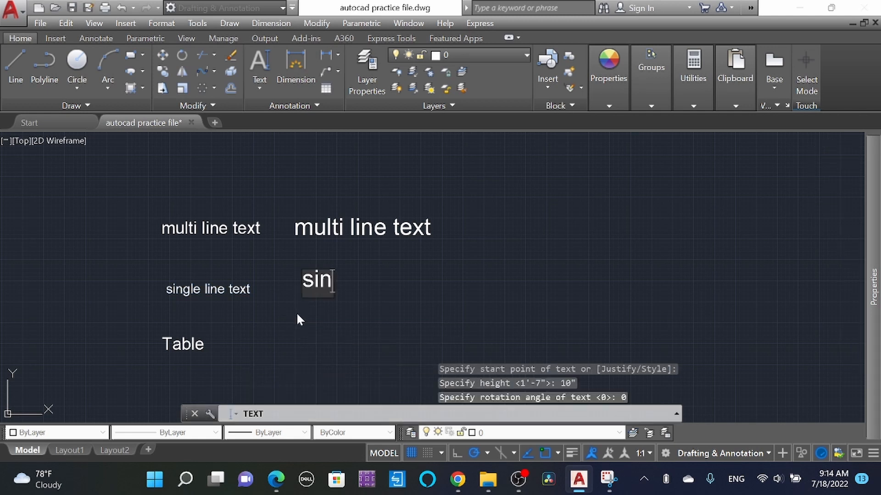
{"action": "type", "text": "gle line tex"}
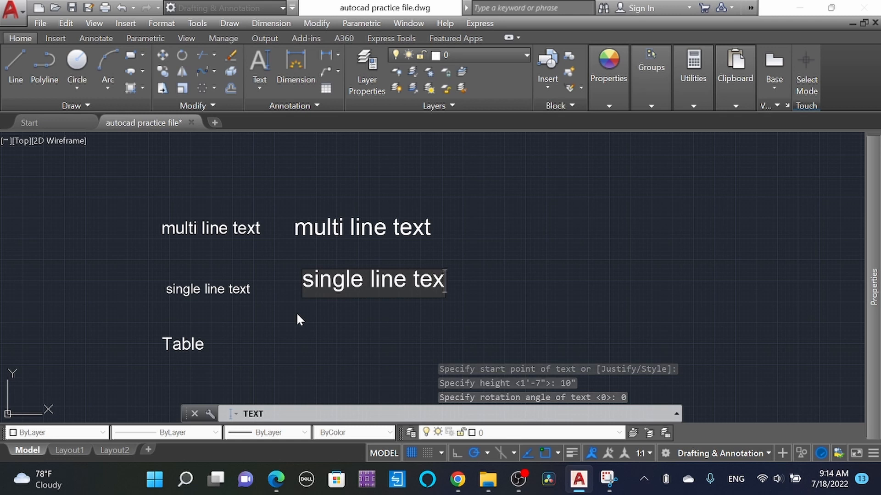
{"action": "type", "text": "t tutorial in autocad"}
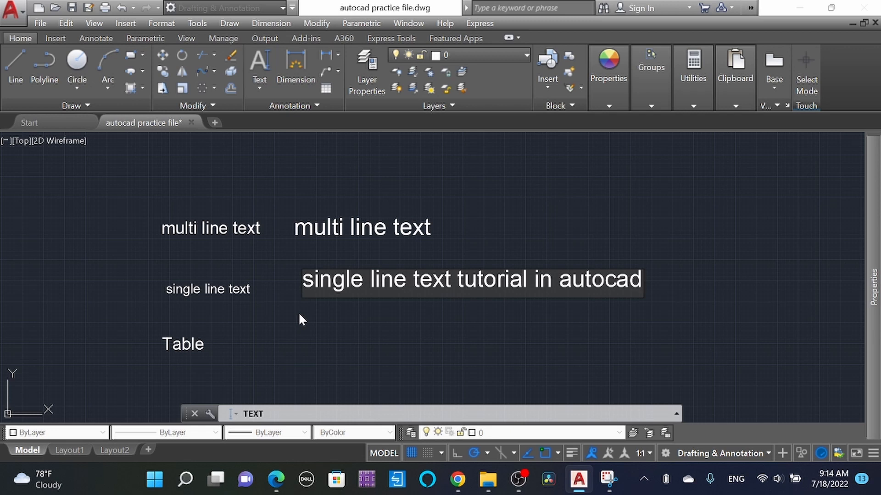
{"action": "left_click", "coordinate": [444, 310]}
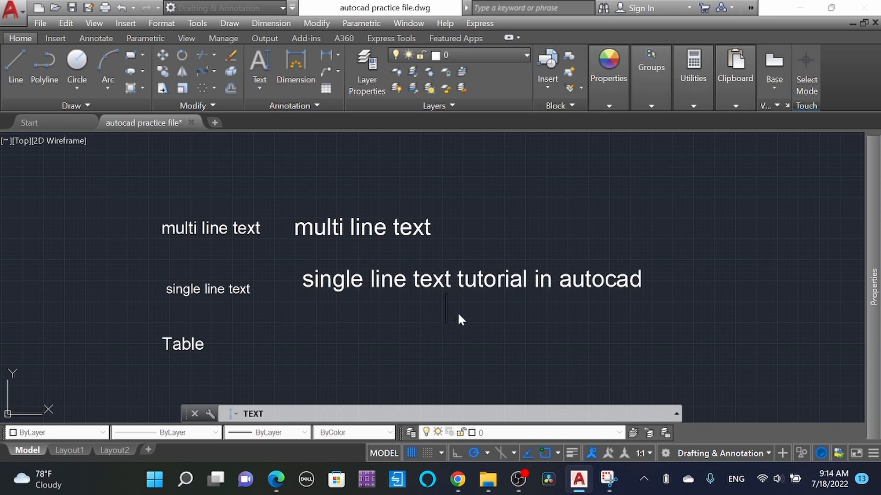
{"action": "key", "text": "Escape"}
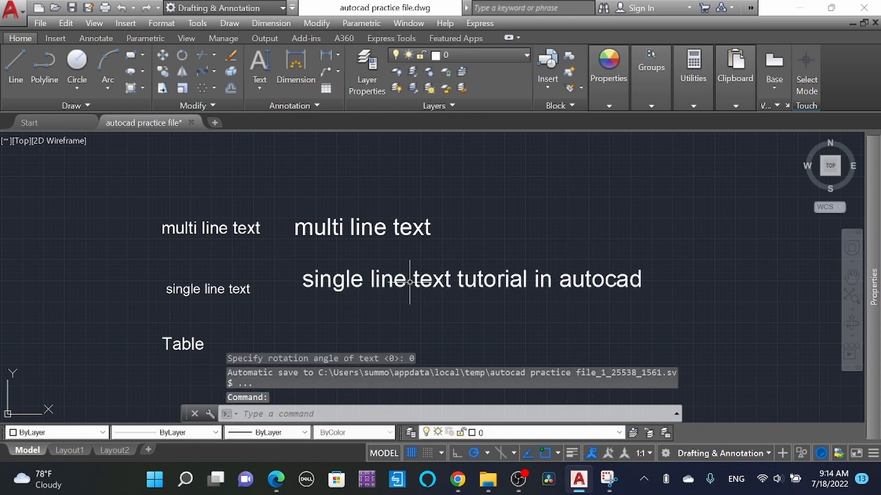
{"action": "scroll", "coordinate": [305, 202], "scroll_direction": "down", "scroll_amount": 1}
{"action": "scroll", "coordinate": [353, 254], "scroll_direction": "up", "scroll_amount": 1}
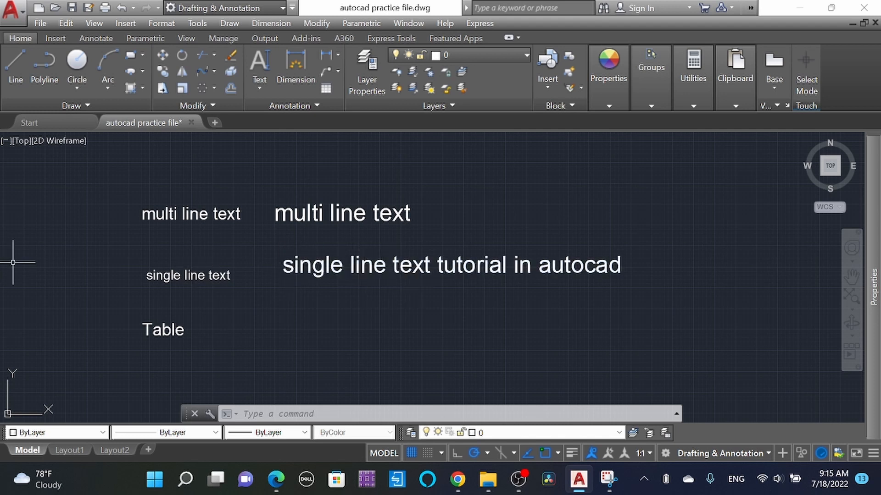
{"action": "left_click", "coordinate": [260, 85]}
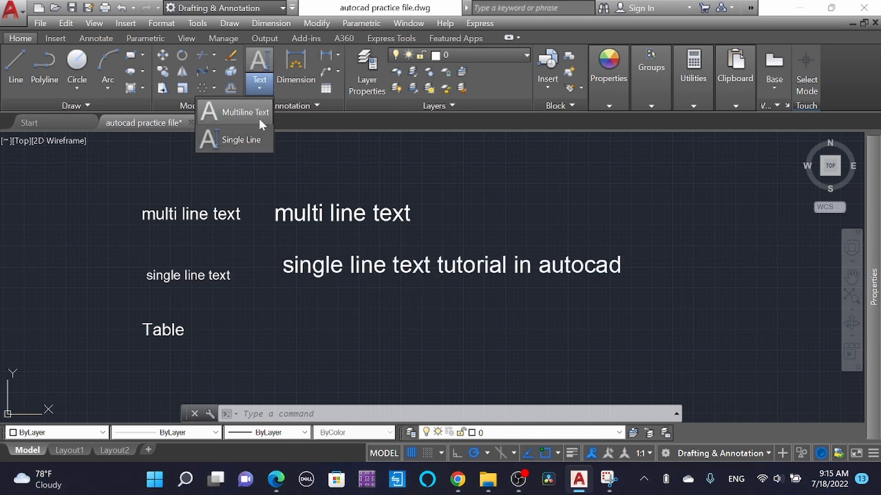
{"action": "left_click", "coordinate": [240, 139]}
{"action": "left_click", "coordinate": [308, 299]}
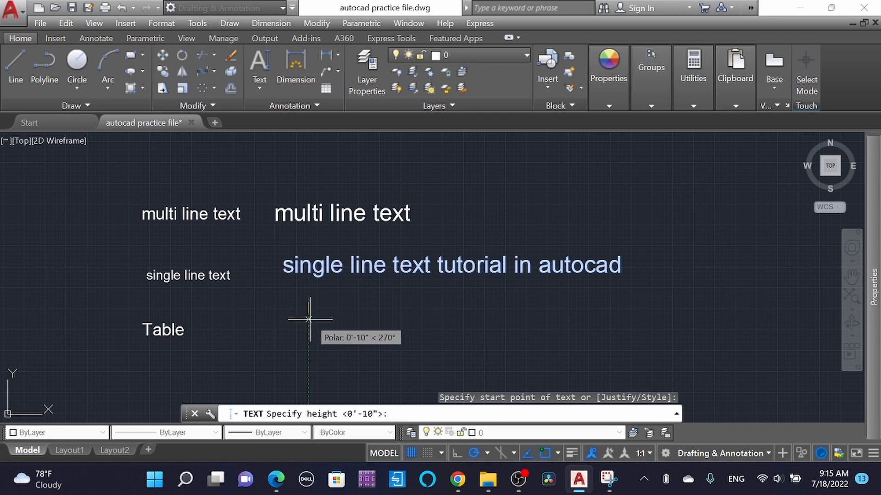
{"action": "key", "text": "Return"}
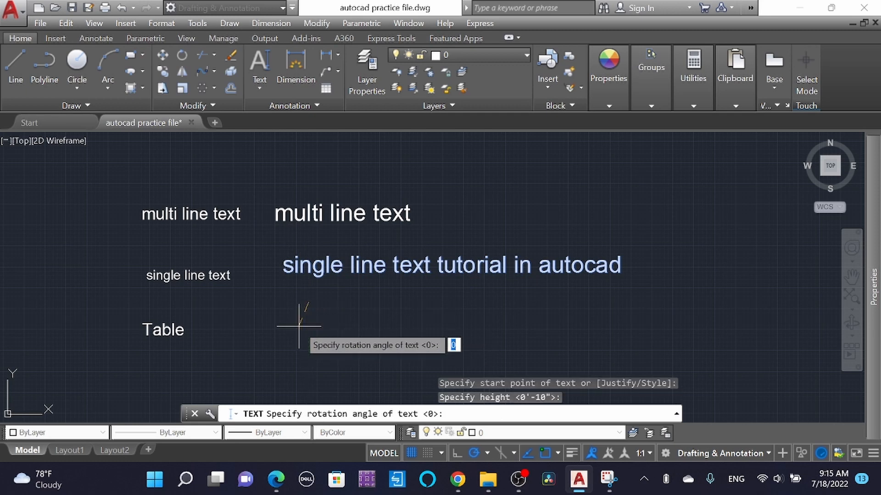
{"action": "type", "text": "90"}
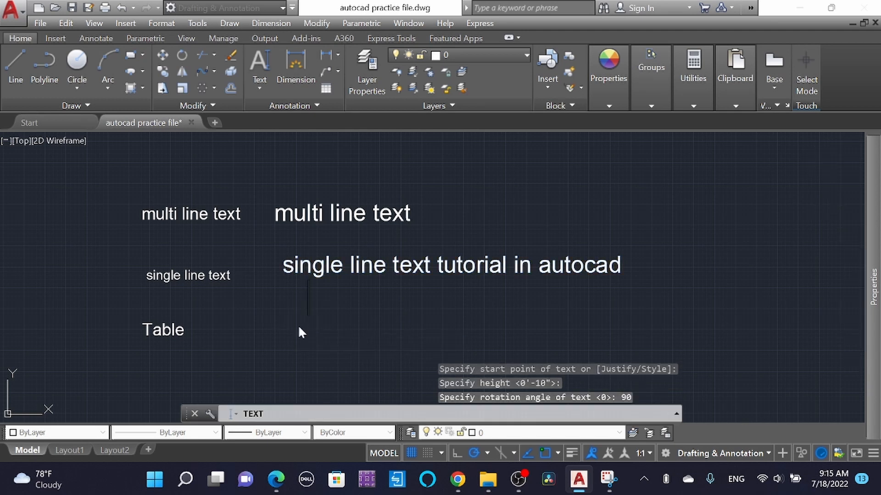
{"action": "type", "text": "90 degree and"}
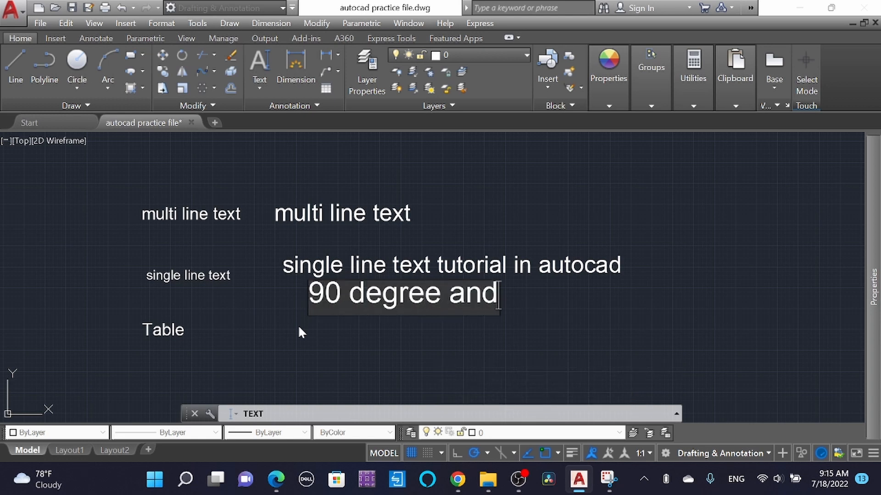
{"action": "key", "text": "BackSpace"}
{"action": "type", "text": "gle"}
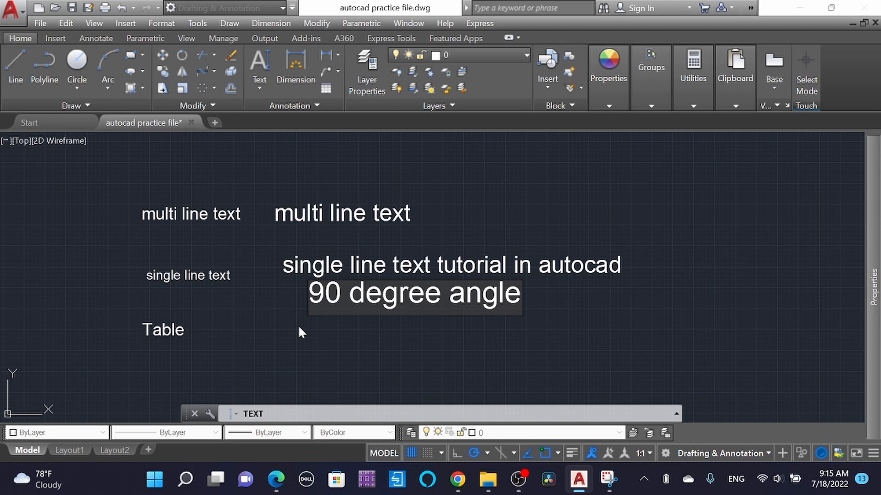
{"action": "key", "text": "Escape"}
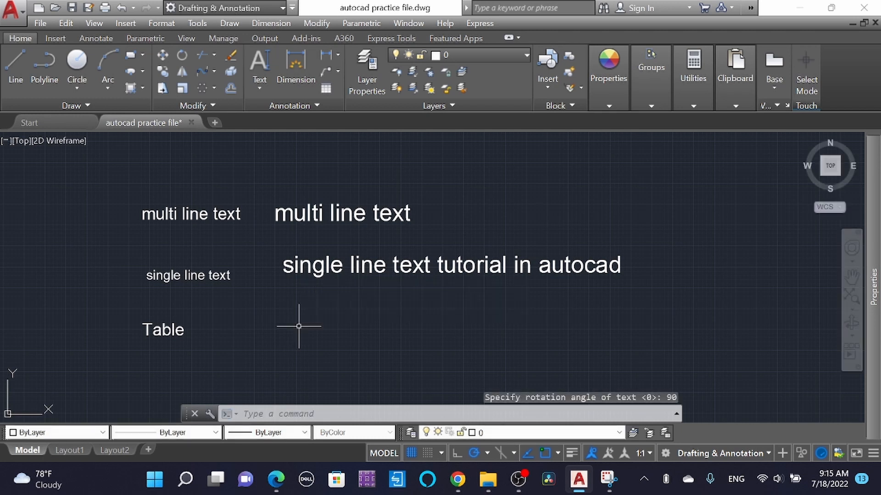
Step: Create a single-line text reading "90 degree angle" below the tutorial text, about 1'-6" high and rotated 90 degrees
{"action": "left_click", "coordinate": [260, 92]}
{"action": "left_click", "coordinate": [252, 140]}
{"action": "left_click", "coordinate": [296, 302]}
{"action": "key", "text": "Return"}
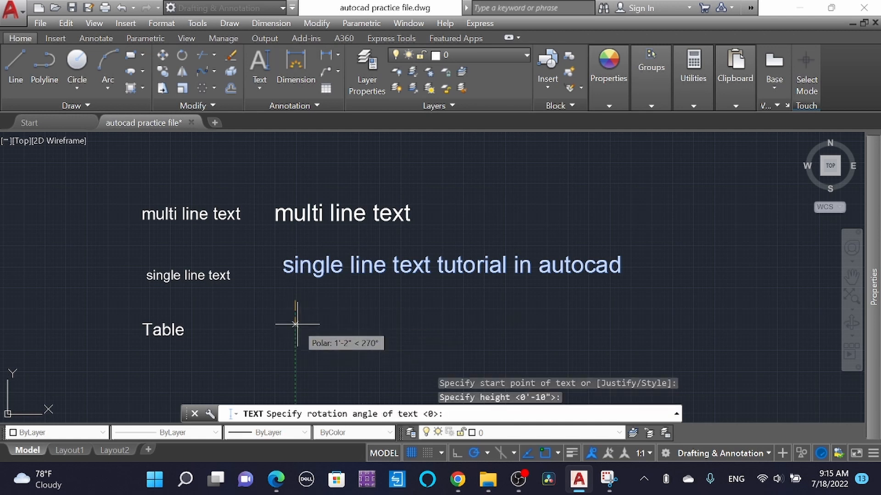
{"action": "type", "text": "90"}
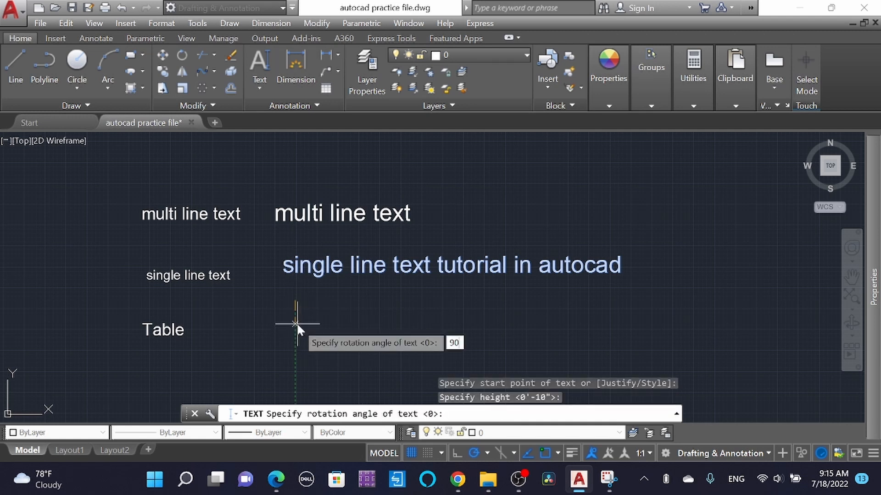
{"action": "key", "text": "Return"}
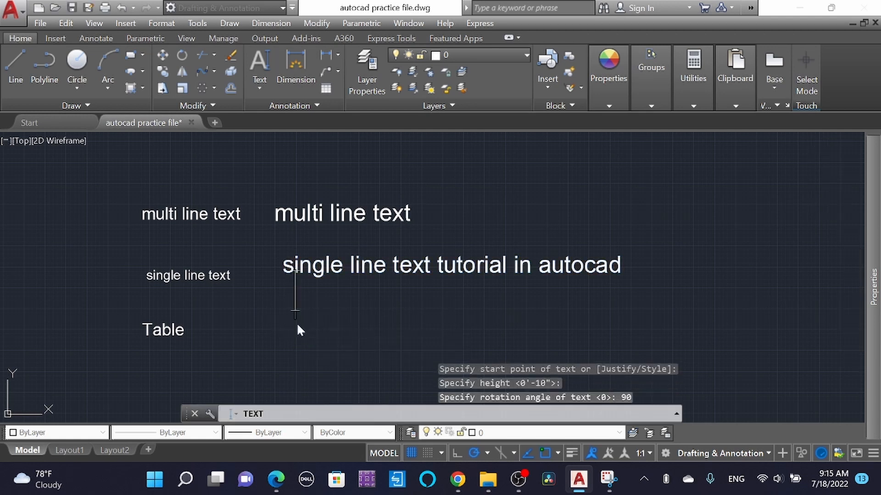
{"action": "type", "text": "90 degree angle"}
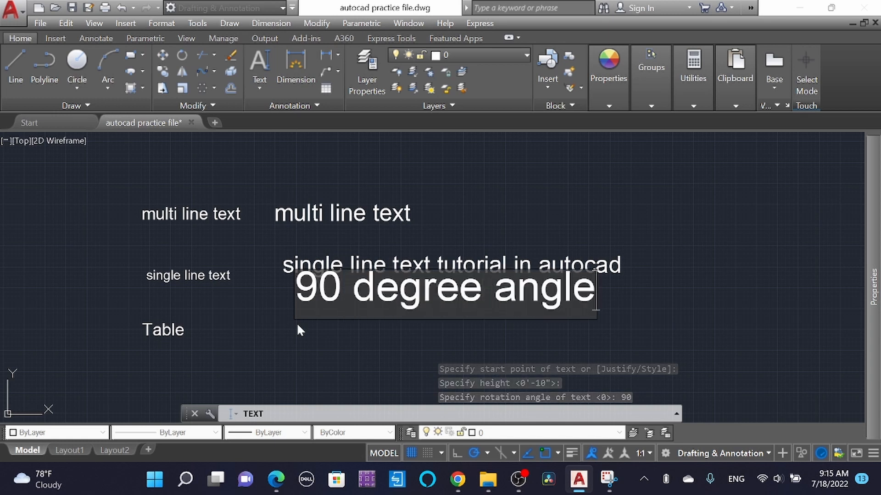
{"action": "key", "text": "Return"}
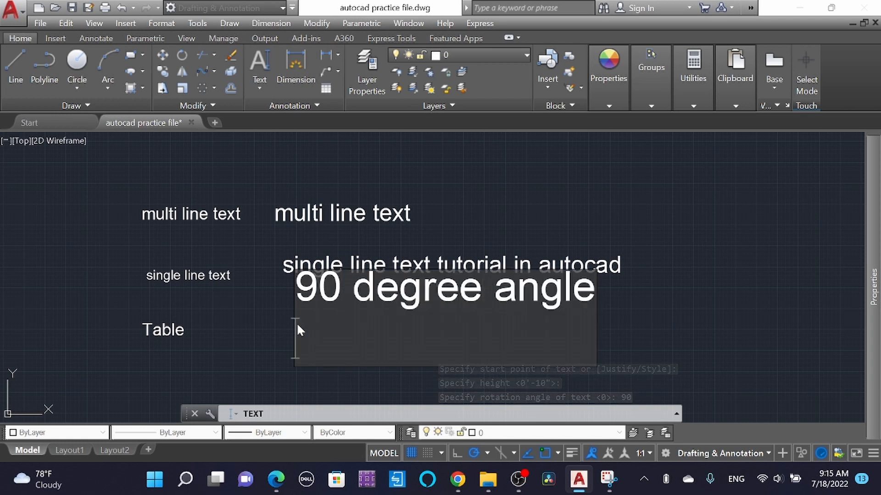
{"action": "left_click", "coordinate": [647, 329]}
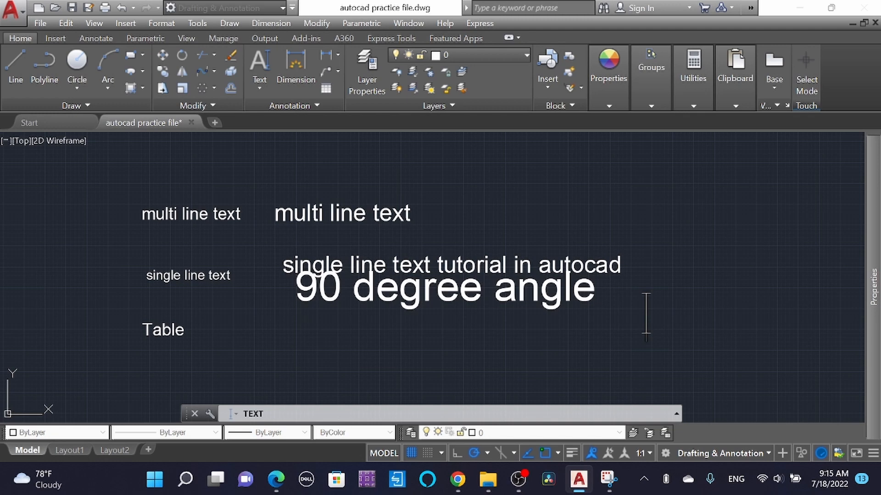
{"action": "key", "text": "Return"}
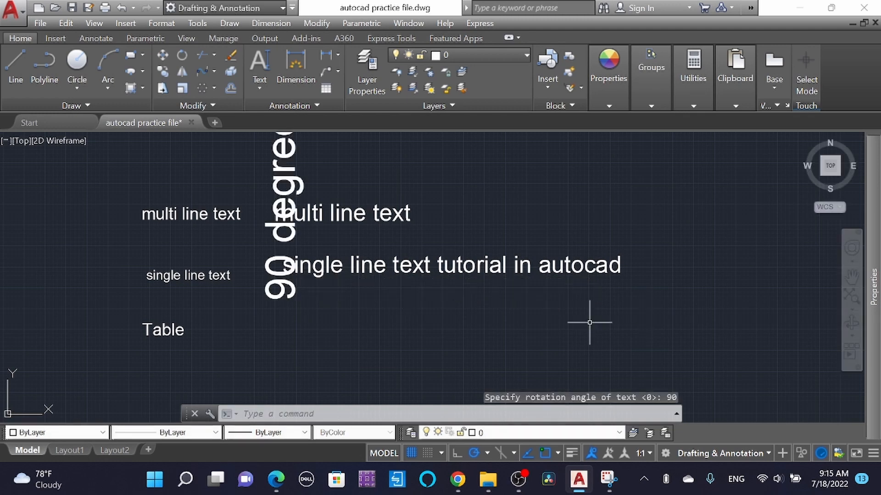
Step: Start a single-line text below the existing texts with a height of 1'-6" and a rotation angle of 0
{"action": "scroll", "coordinate": [321, 280], "scroll_direction": "down", "scroll_amount": 3}
{"action": "scroll", "coordinate": [310, 220], "scroll_direction": "up", "scroll_amount": 2}
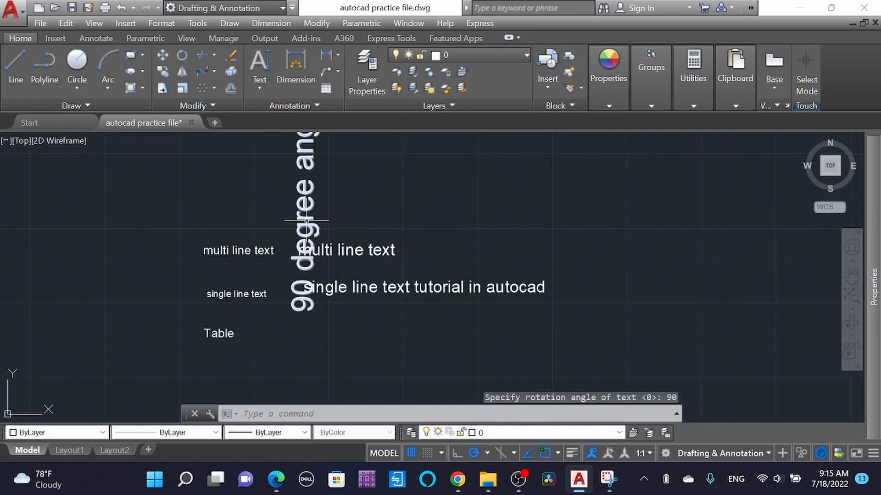
{"action": "scroll", "coordinate": [311, 220], "scroll_direction": "down", "scroll_amount": 3}
{"action": "scroll", "coordinate": [308, 243], "scroll_direction": "up", "scroll_amount": 3}
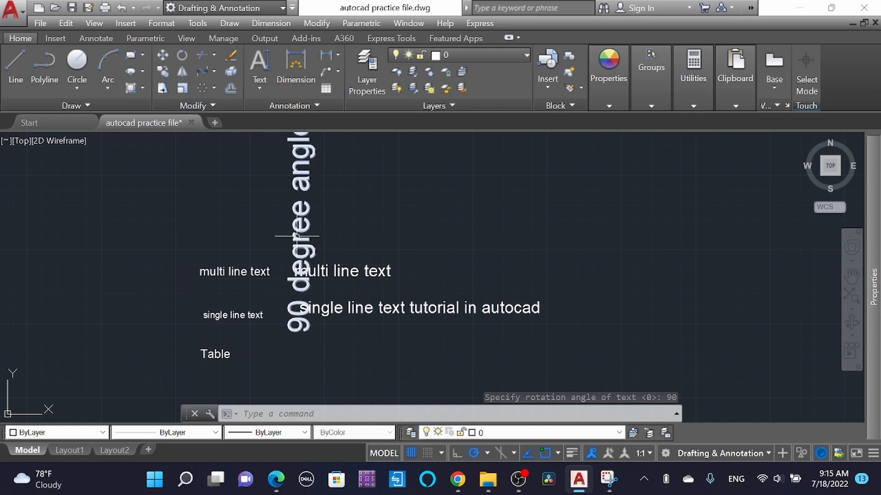
{"action": "scroll", "coordinate": [301, 234], "scroll_direction": "down", "scroll_amount": 3}
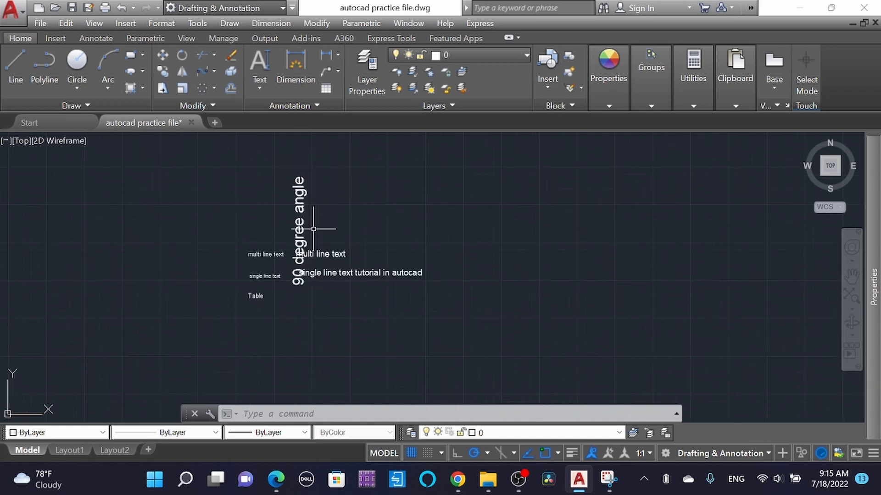
{"action": "left_click", "coordinate": [260, 88]}
{"action": "left_click", "coordinate": [248, 140]}
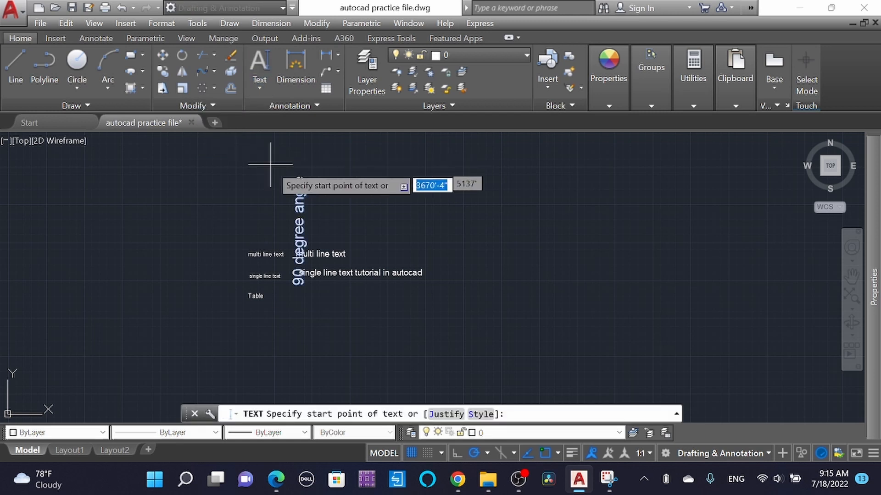
{"action": "left_click", "coordinate": [372, 324]}
{"action": "key", "text": "Return"}
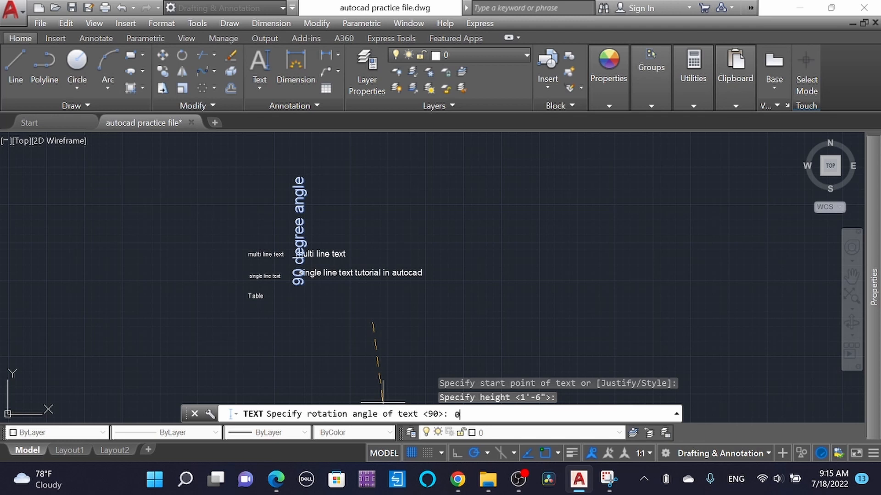
{"action": "key", "text": "Return"}
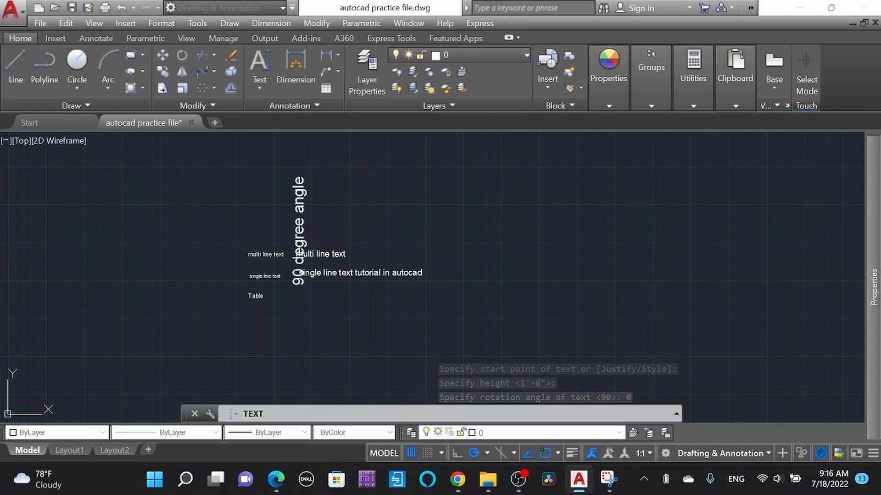
Step: Enter "0 degree angle" as the single-line text's content and finish the text
{"action": "type", "text": "0 degre"}
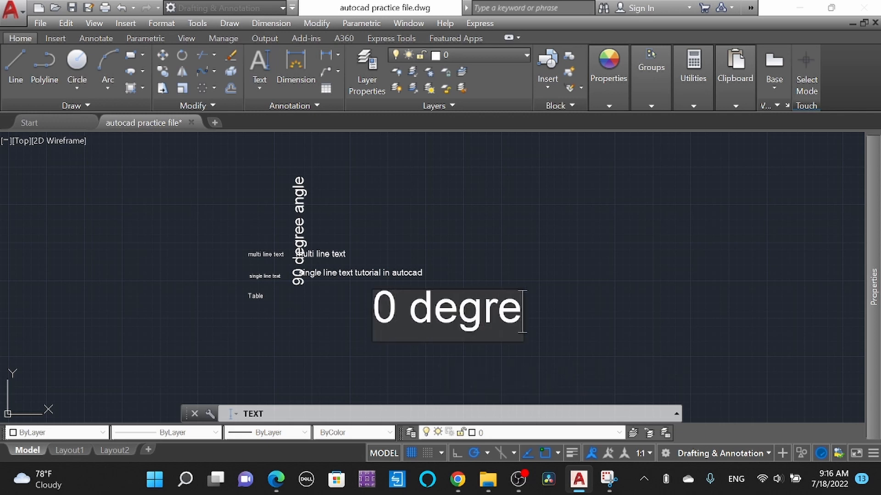
{"action": "type", "text": "e angle"}
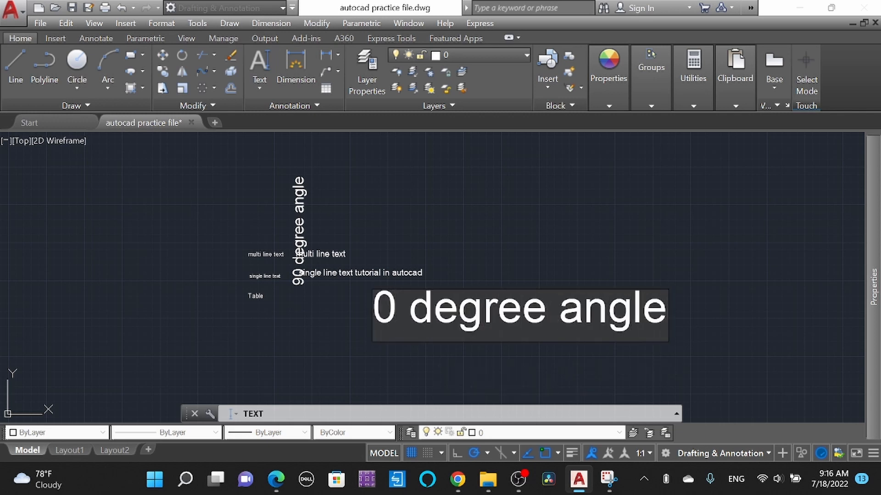
{"action": "key", "text": "Return"}
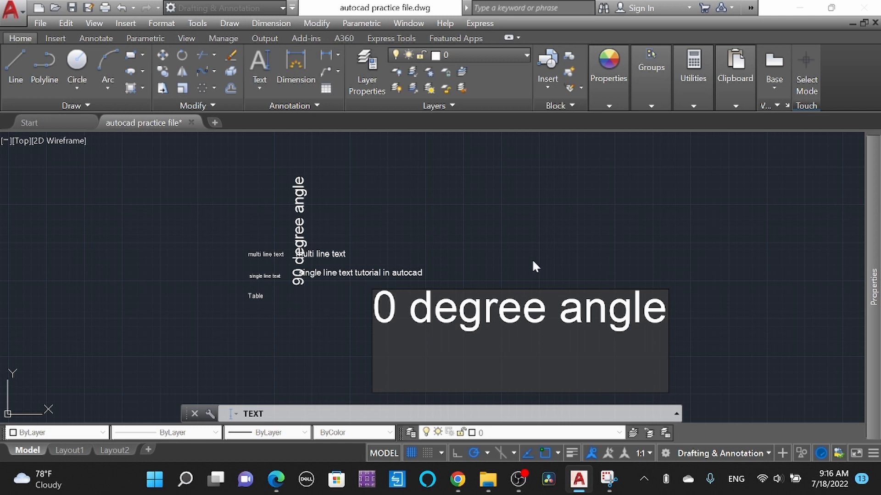
{"action": "left_click", "coordinate": [579, 275]}
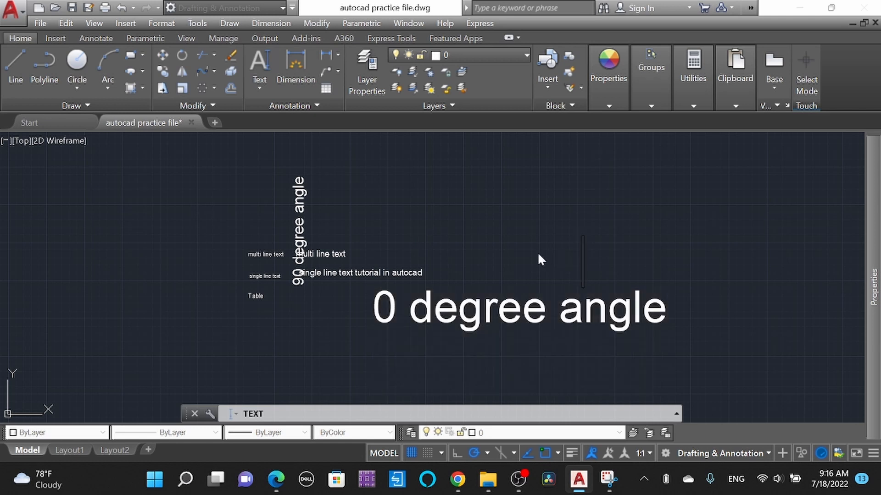
{"action": "key", "text": "Escape"}
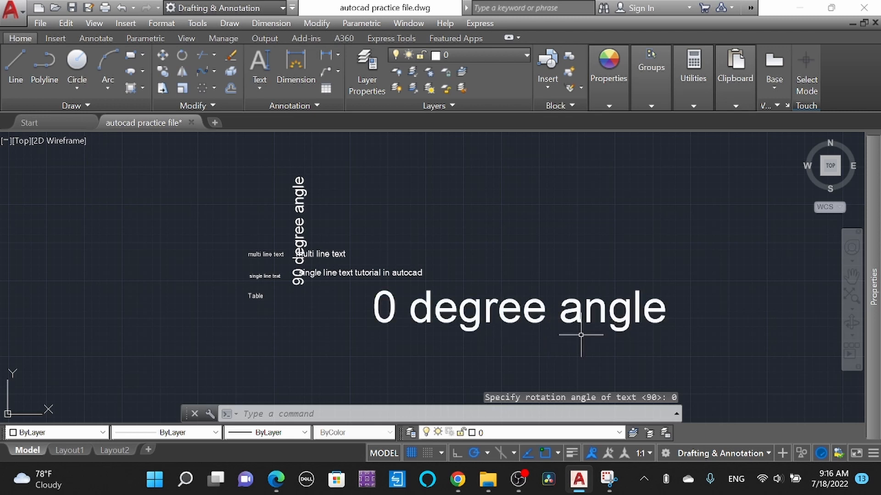
Step: Erase the horizontal "0 degree angle" text and the vertical "90 degree angle" text
{"action": "left_click", "coordinate": [390, 281]}
{"action": "key", "text": "Escape"}
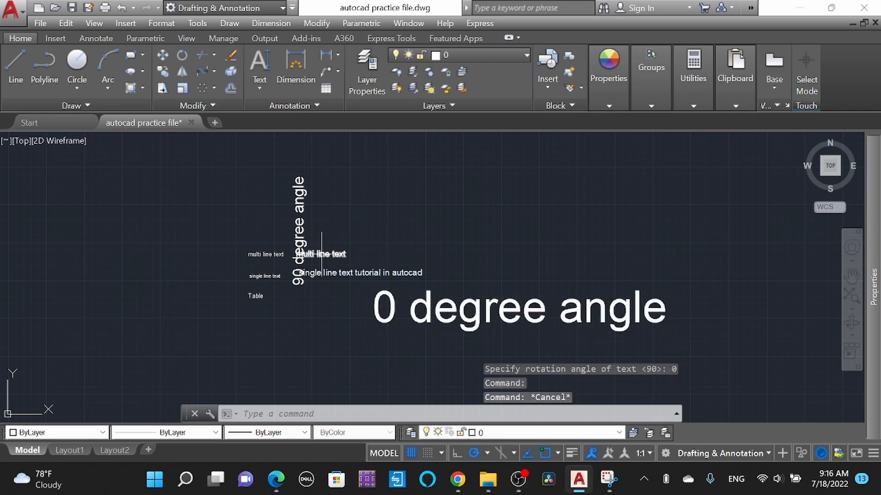
{"action": "key", "text": "Escape"}
{"action": "left_click", "coordinate": [515, 333]}
{"action": "left_click", "coordinate": [486, 267]}
{"action": "key", "text": "Delete"}
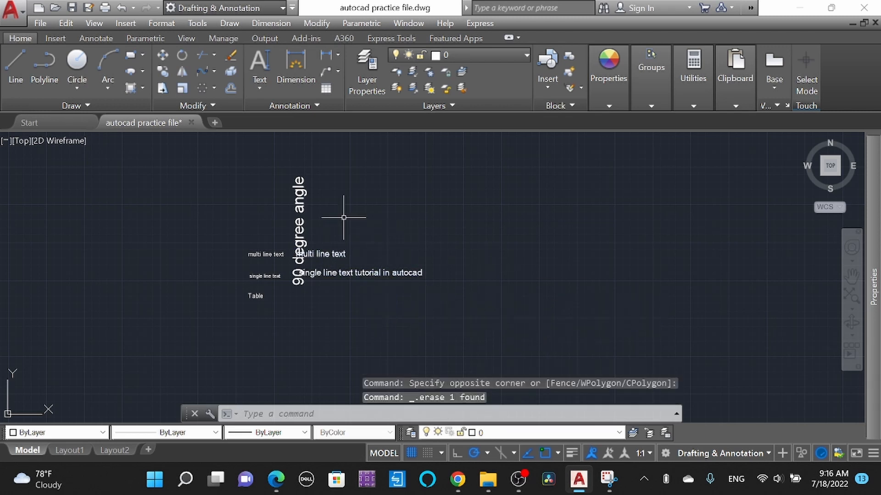
{"action": "left_click", "coordinate": [344, 212]}
{"action": "left_click", "coordinate": [269, 192]}
{"action": "key", "text": "Delete"}
Step: Move the "single line text tutorial in autocad" text slightly down and left to line up with its "single line text" label
{"action": "scroll", "coordinate": [278, 258], "scroll_direction": "up", "scroll_amount": 2}
{"action": "scroll", "coordinate": [280, 250], "scroll_direction": "up", "scroll_amount": 4}
{"action": "scroll", "coordinate": [279, 250], "scroll_direction": "down", "scroll_amount": 2}
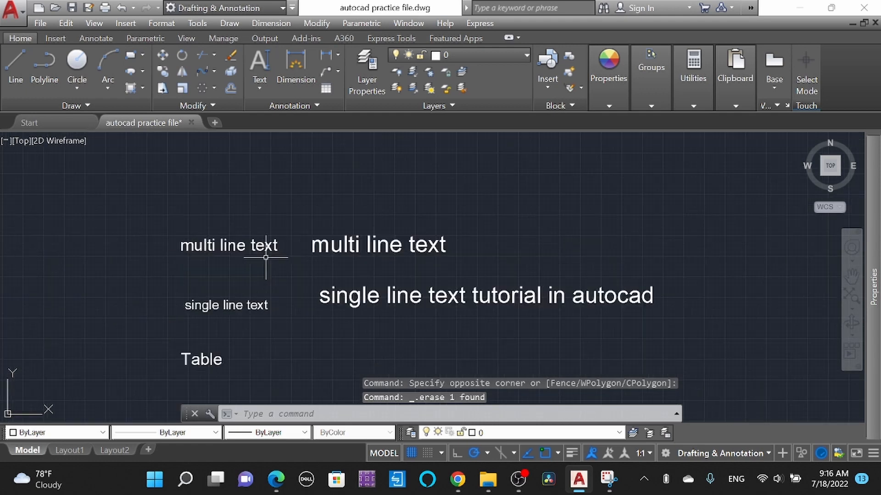
{"action": "left_click", "coordinate": [627, 321]}
{"action": "left_click", "coordinate": [577, 258]}
{"action": "type", "text": "M"}
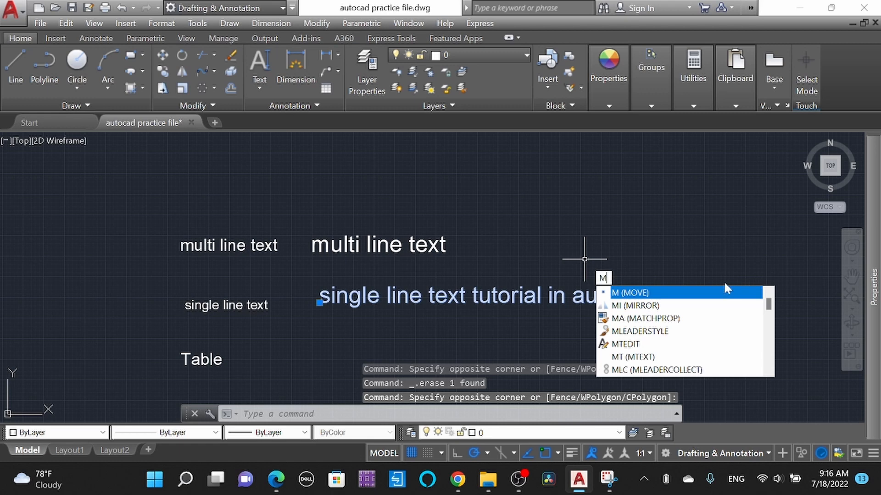
{"action": "left_click", "coordinate": [712, 299]}
{"action": "left_click", "coordinate": [692, 263]}
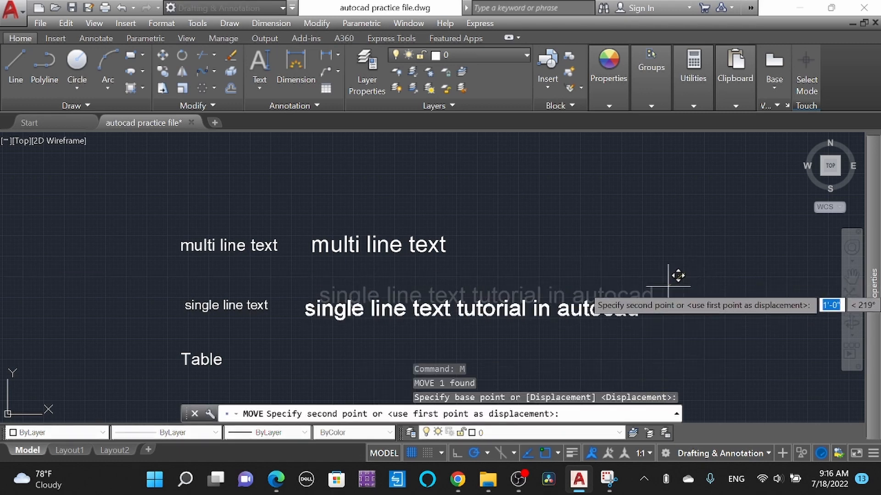
{"action": "left_click", "coordinate": [674, 277]}
Step: Open the moved single-line text for in-place editing and exit the text edit command
{"action": "left_click", "coordinate": [570, 310]}
{"action": "double_click", "coordinate": [349, 321]}
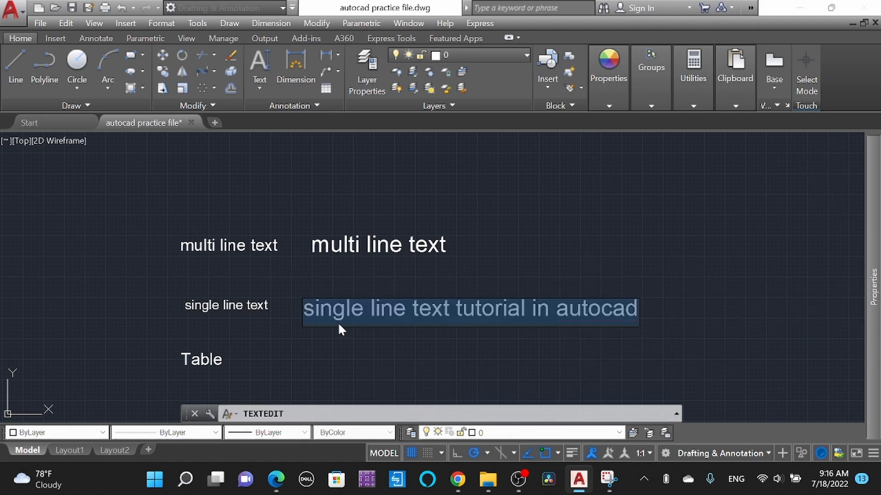
{"action": "left_click", "coordinate": [305, 310]}
{"action": "left_click", "coordinate": [682, 246]}
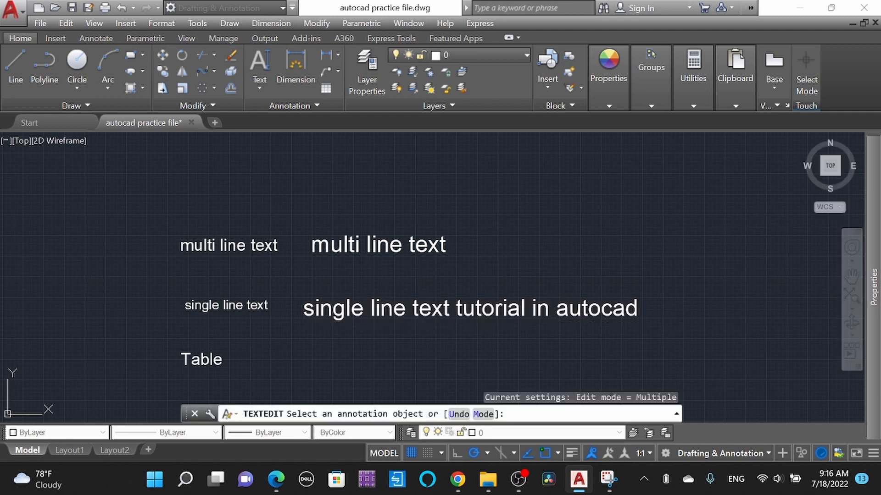
{"action": "key", "text": "Escape"}
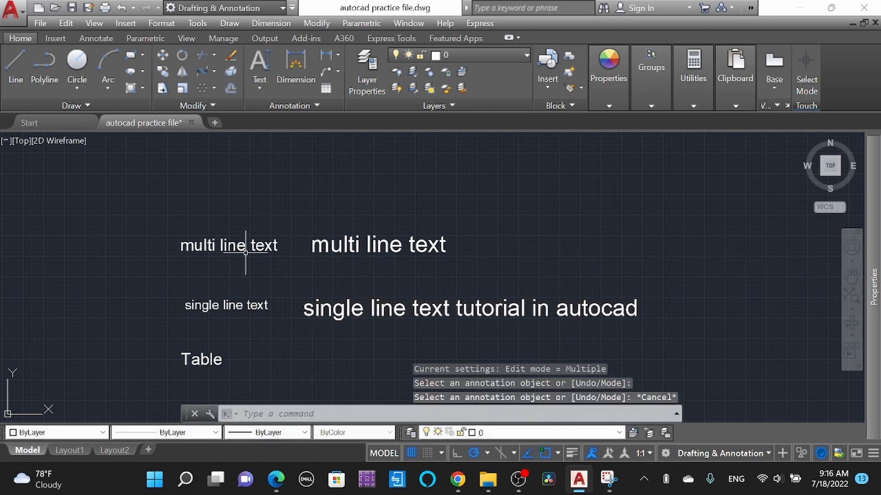
Step: Open the larger "multi line text" object in the text editor to view its formatting options, closing the editor each time
{"action": "double_click", "coordinate": [432, 246]}
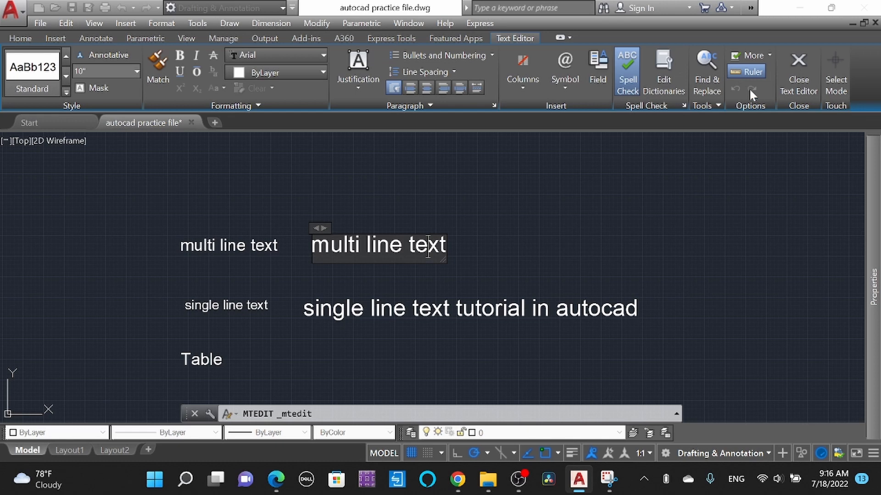
{"action": "left_click", "coordinate": [792, 83]}
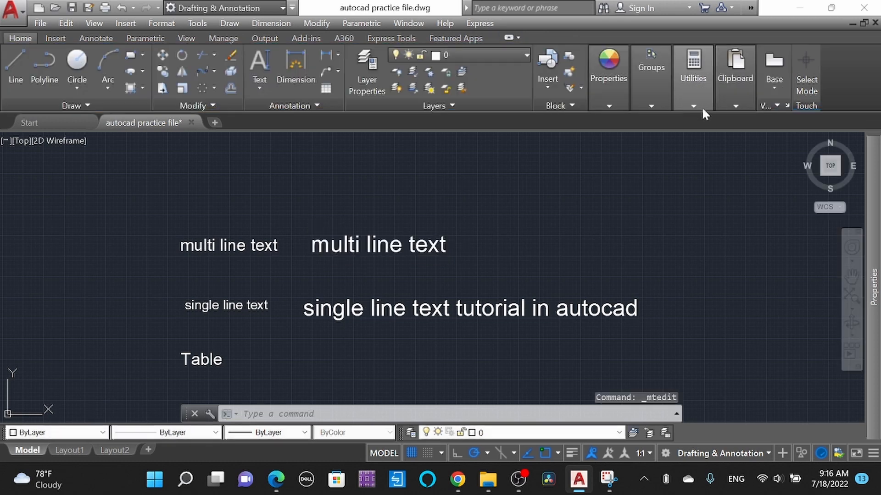
{"action": "double_click", "coordinate": [400, 247]}
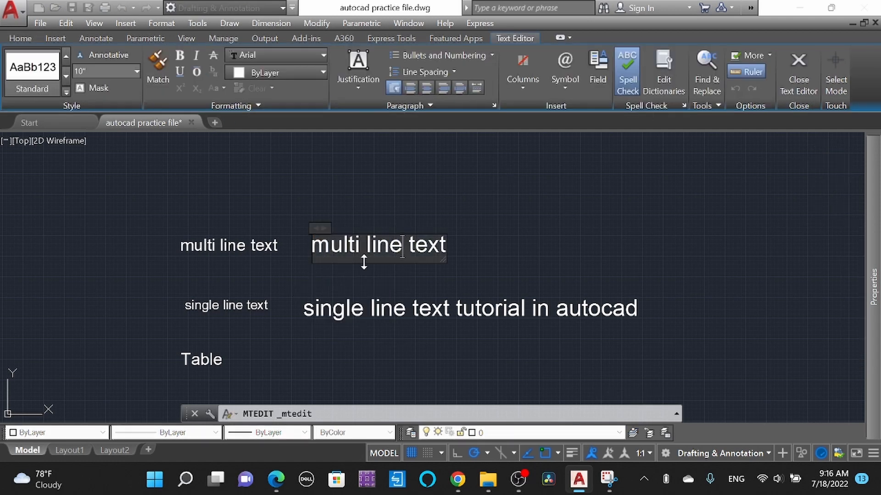
{"action": "left_click", "coordinate": [456, 244]}
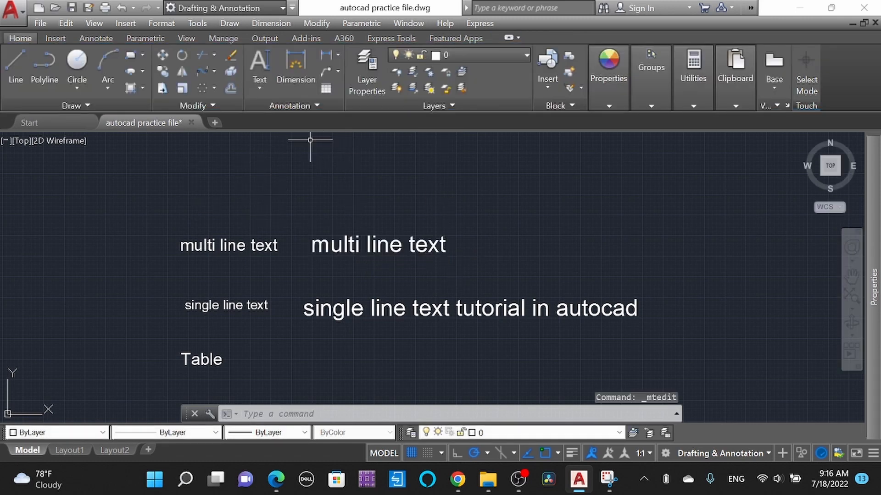
Step: Open the "single line text tutorial in autocad" text for in-place editing to compare its editor, and exit the edit command
{"action": "left_click", "coordinate": [443, 305]}
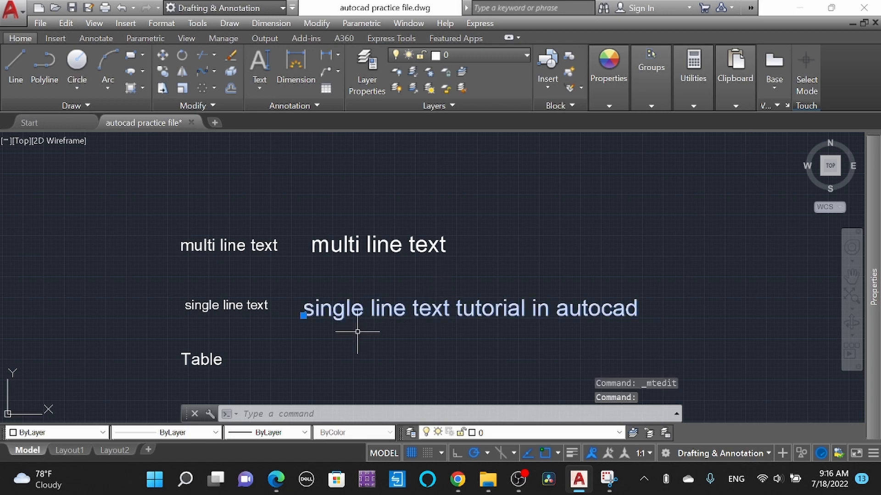
{"action": "double_click", "coordinate": [395, 308]}
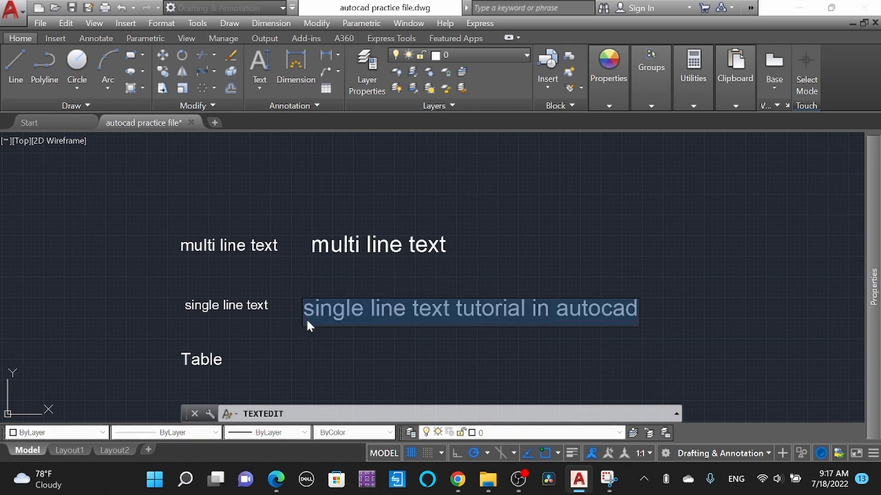
{"action": "left_click", "coordinate": [461, 373]}
{"action": "key", "text": "Escape"}
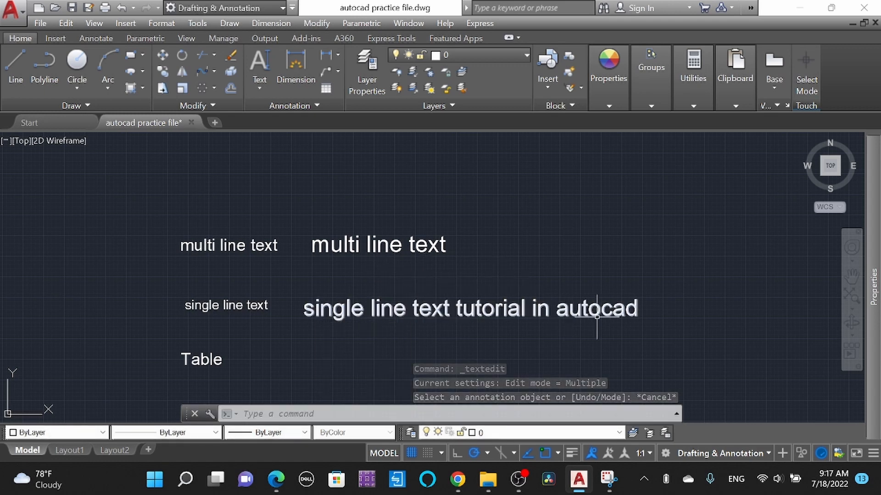
{"action": "left_click", "coordinate": [651, 337]}
{"action": "left_click", "coordinate": [621, 278]}
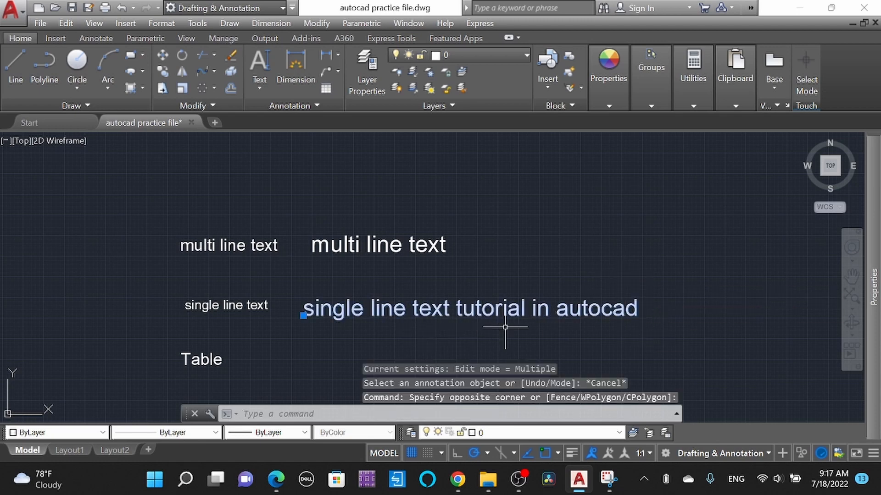
{"action": "key", "text": "Escape"}
{"action": "left_click", "coordinate": [604, 329]}
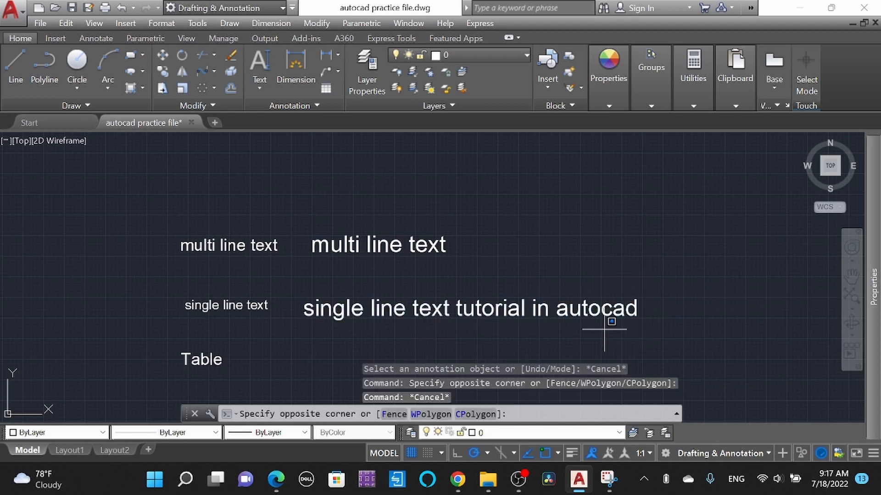
{"action": "left_click", "coordinate": [411, 293]}
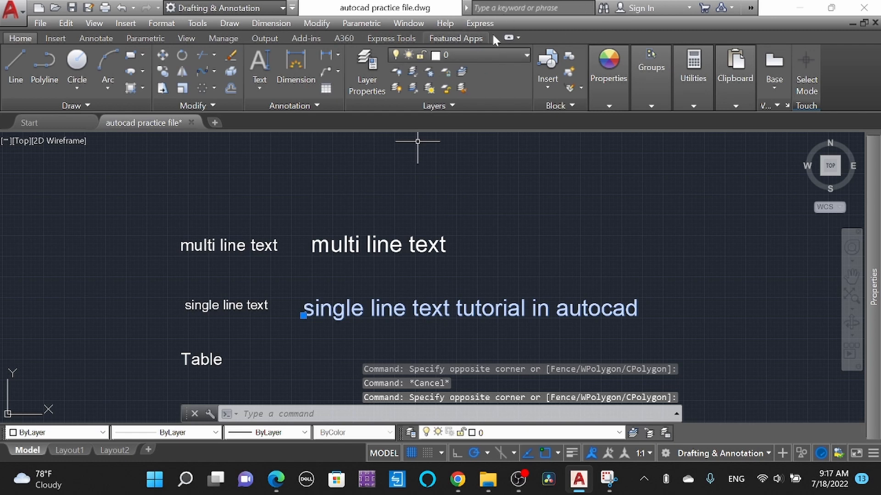
{"action": "left_click", "coordinate": [479, 24]}
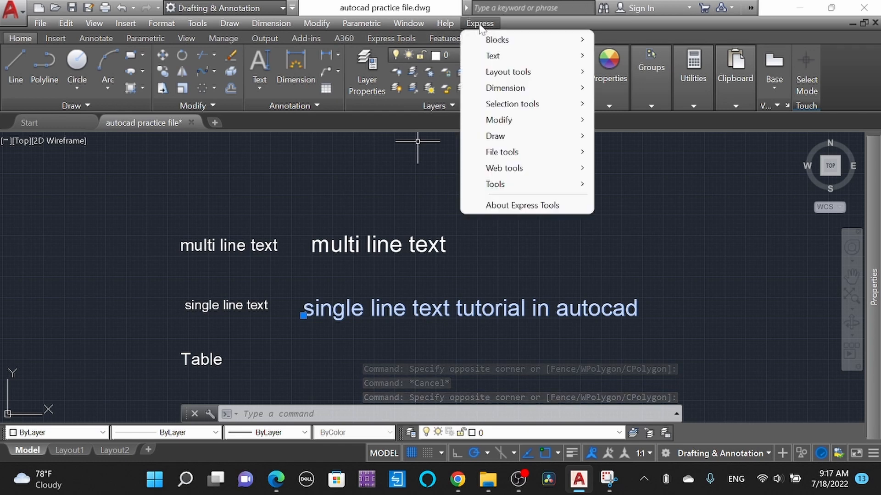
{"action": "mouse_move", "coordinate": [492, 56]}
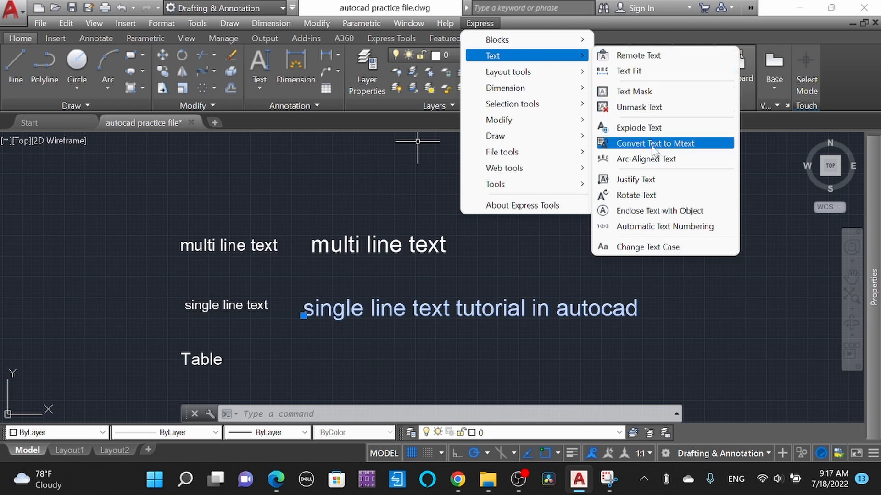
{"action": "left_click", "coordinate": [458, 222]}
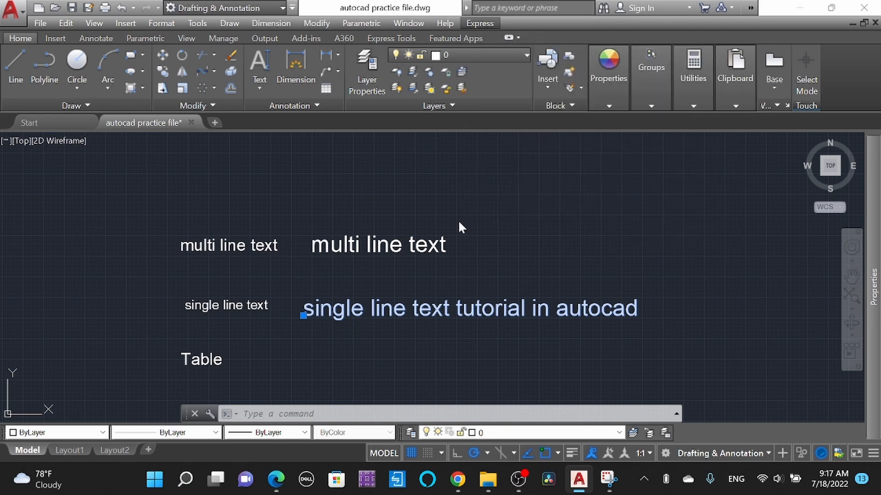
Step: Copy the "single line text tutorial in autocad" text straight down so the copy sits beside the "Table" label
{"action": "scroll", "coordinate": [409, 192], "scroll_direction": "down", "scroll_amount": 3}
{"action": "left_click", "coordinate": [472, 276]}
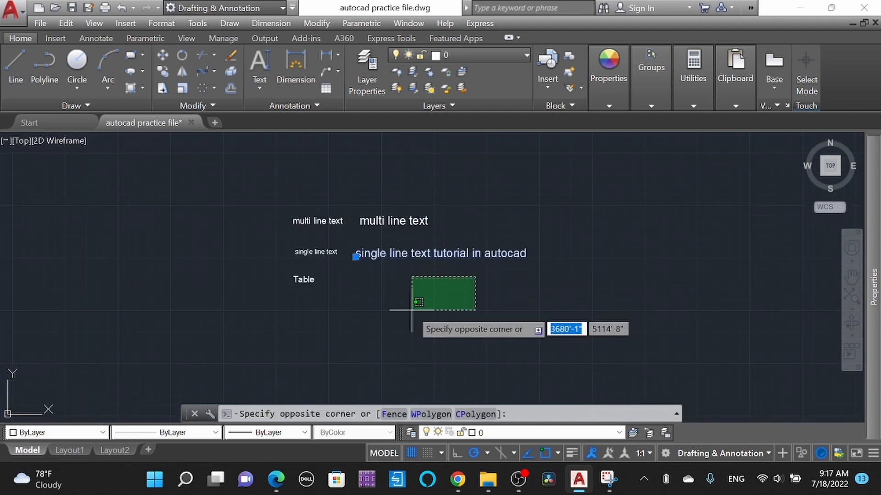
{"action": "key", "text": "Escape"}
{"action": "left_click", "coordinate": [527, 271]}
{"action": "left_click", "coordinate": [499, 235]}
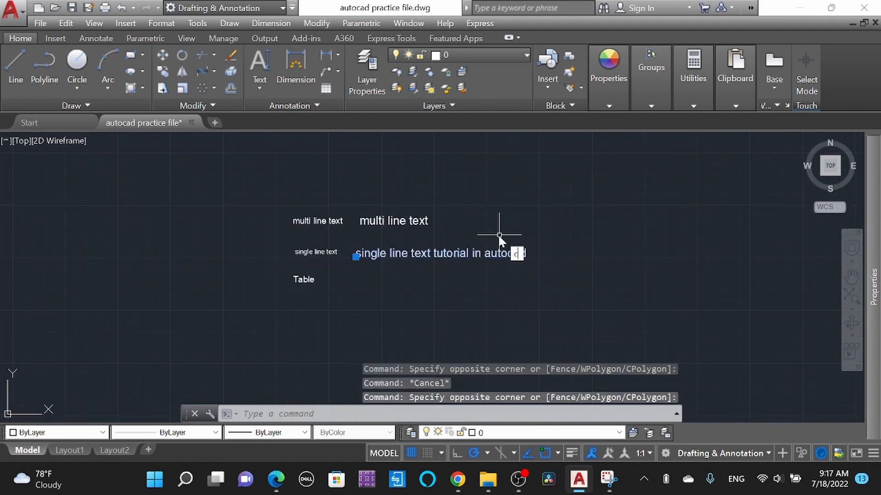
{"action": "type", "text": "co"}
{"action": "key", "text": "Return"}
{"action": "left_click", "coordinate": [461, 276]}
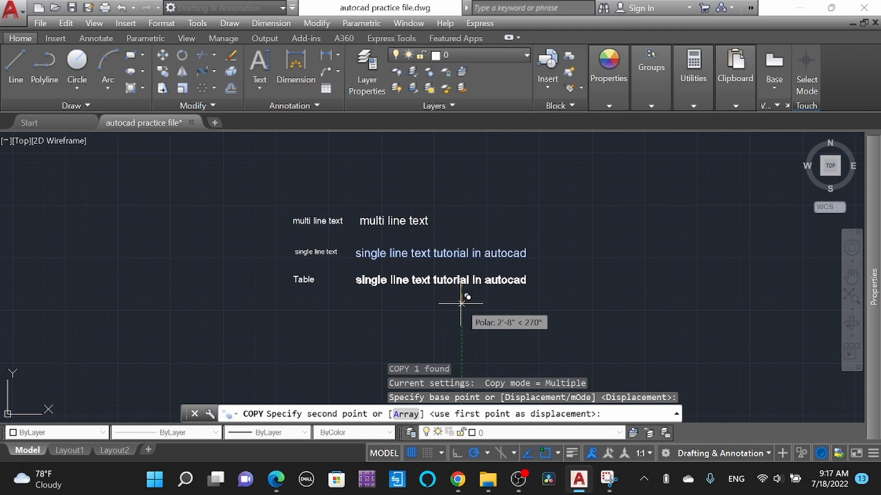
{"action": "left_click", "coordinate": [461, 303]}
{"action": "key", "text": "Escape"}
{"action": "key", "text": "Escape"}
{"action": "left_click", "coordinate": [449, 280]}
{"action": "key", "text": "Escape"}
Step: Set the colour of the upper "single line text tutorial in autocad" text to Red
{"action": "left_click", "coordinate": [459, 254]}
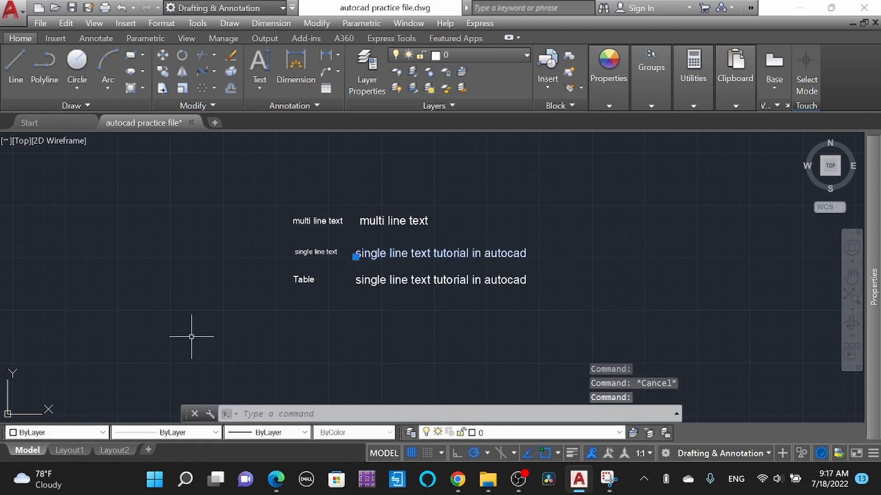
{"action": "left_click", "coordinate": [56, 433]}
{"action": "left_click", "coordinate": [51, 342]}
{"action": "key", "text": "Escape"}
Step: Convert the red single-line text to multiline text with Convert Text to Mtext, and check it in the text editor
{"action": "left_click", "coordinate": [493, 253]}
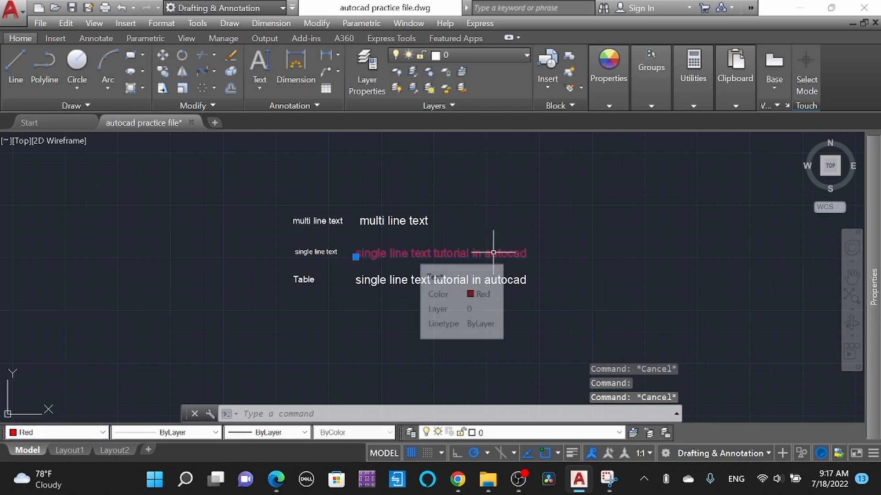
{"action": "left_click", "coordinate": [478, 23]}
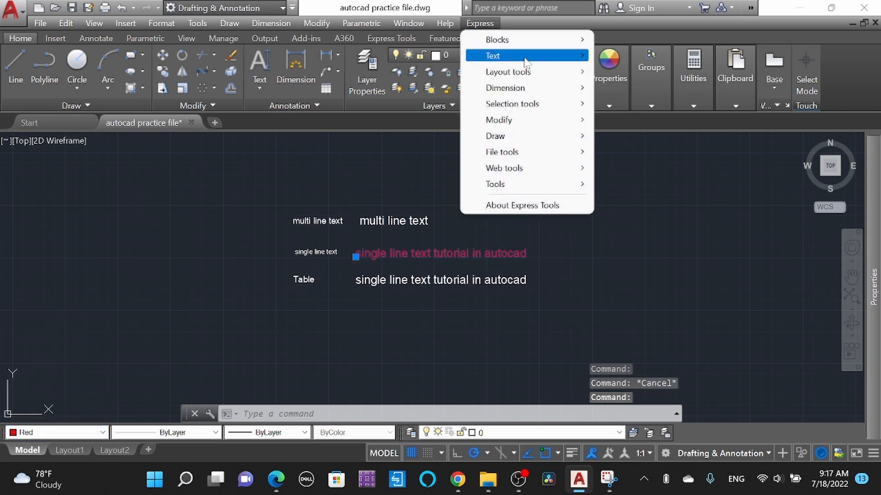
{"action": "mouse_move", "coordinate": [503, 56]}
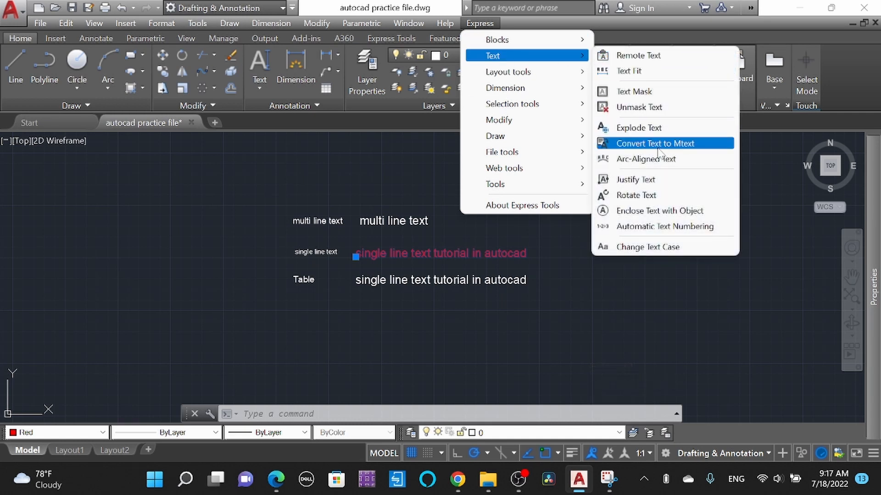
{"action": "left_click", "coordinate": [676, 145]}
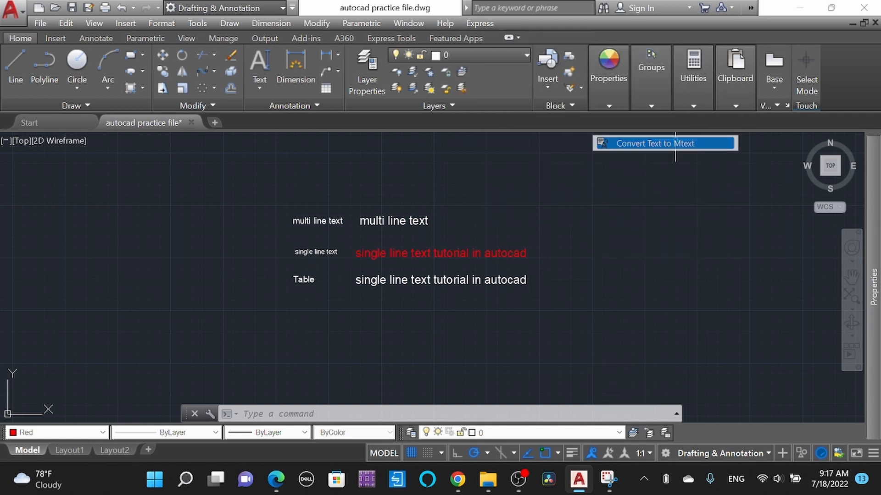
{"action": "double_click", "coordinate": [478, 253]}
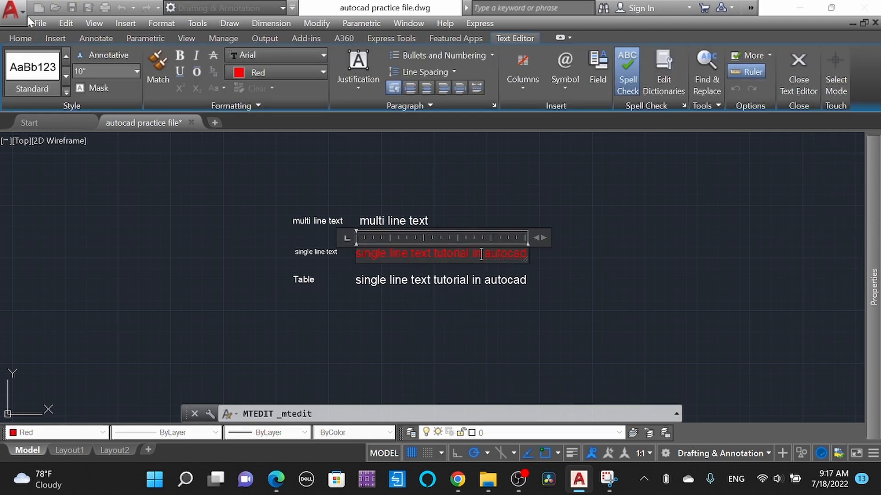
{"action": "left_click", "coordinate": [387, 384]}
Step: Replace the content of the white copied text with "Learn faster with Civil Engineering Tips" and finish the text edit
{"action": "double_click", "coordinate": [465, 281]}
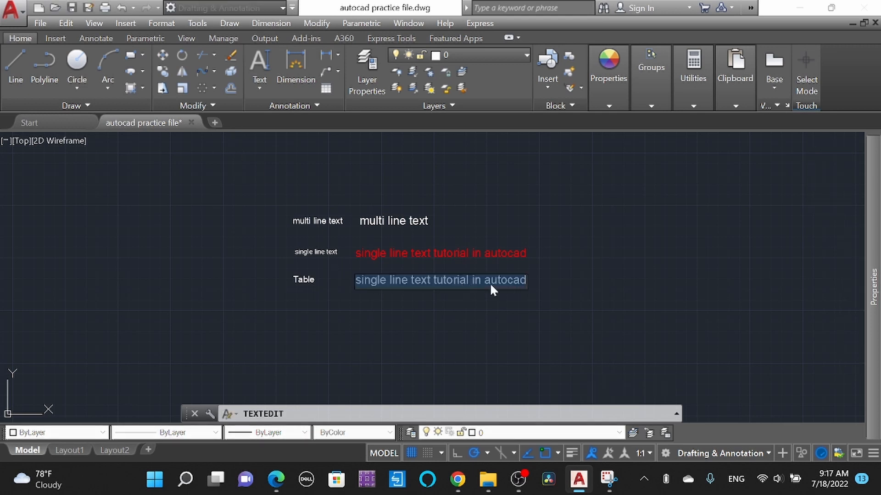
{"action": "type", "text": "leatn"}
{"action": "key", "text": "BackSpace"}
{"action": "key", "text": "BackSpace"}
{"action": "key", "text": "BackSpace"}
{"action": "key", "text": "BackSpace"}
{"action": "key", "text": "BackSpace"}
{"action": "type", "text": "Learn"}
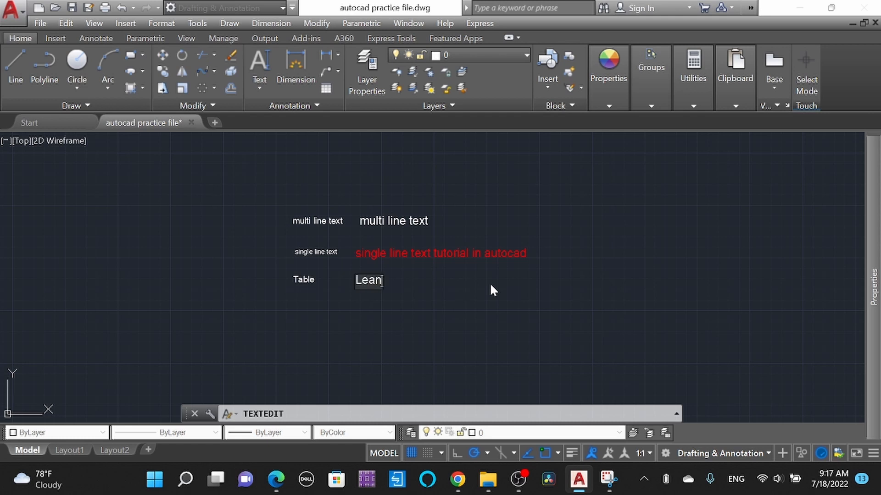
{"action": "type", "text": " faster "}
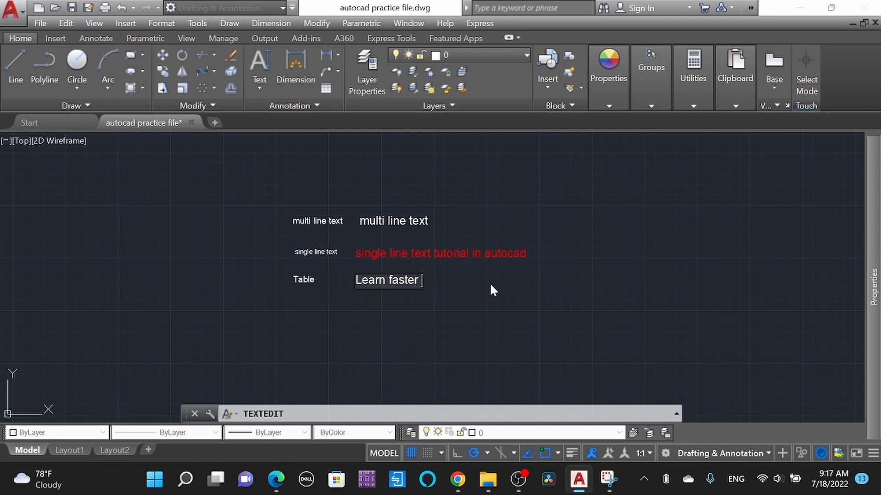
{"action": "type", "text": "with Ci"}
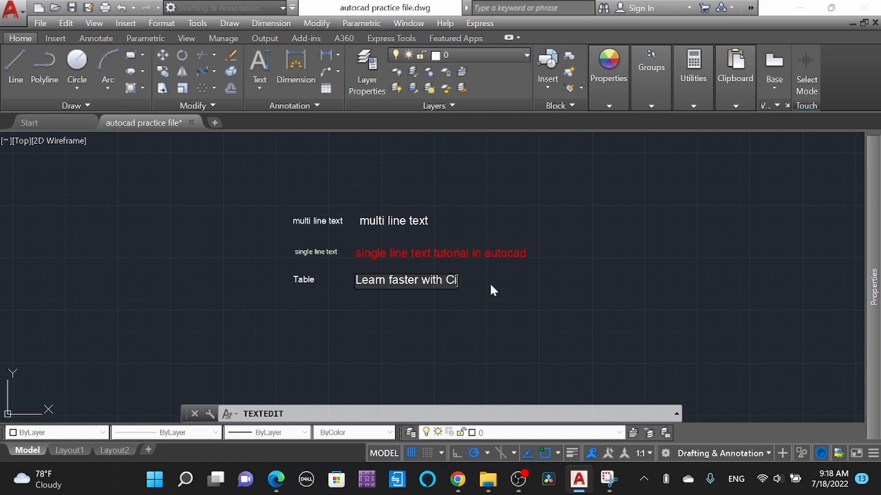
{"action": "type", "text": "vil Enginee"}
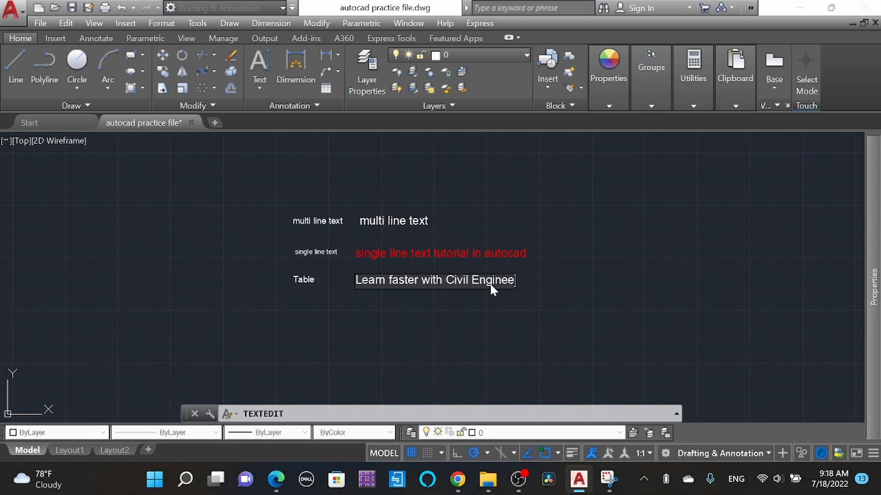
{"action": "type", "text": "ring Tips"}
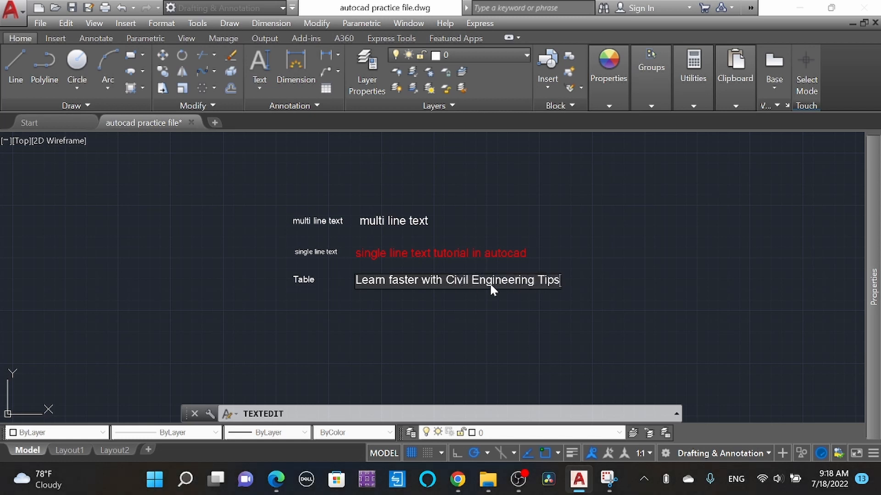
{"action": "left_click", "coordinate": [526, 331]}
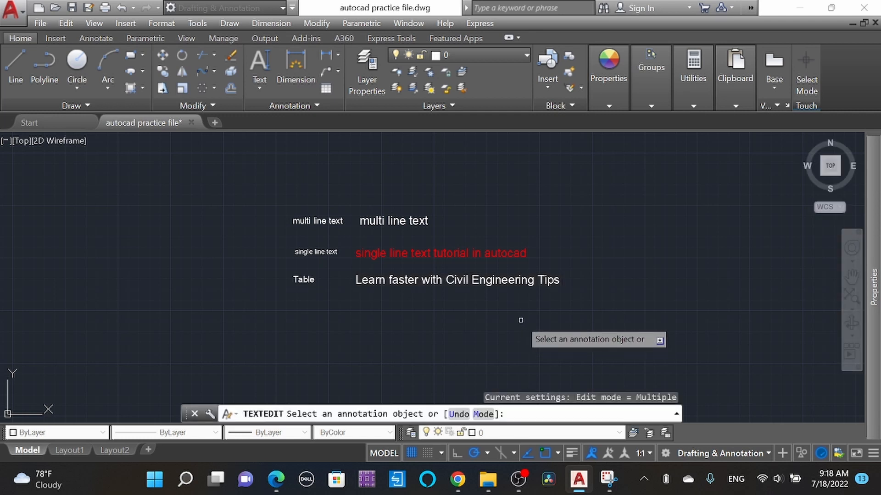
{"action": "key", "text": "Return"}
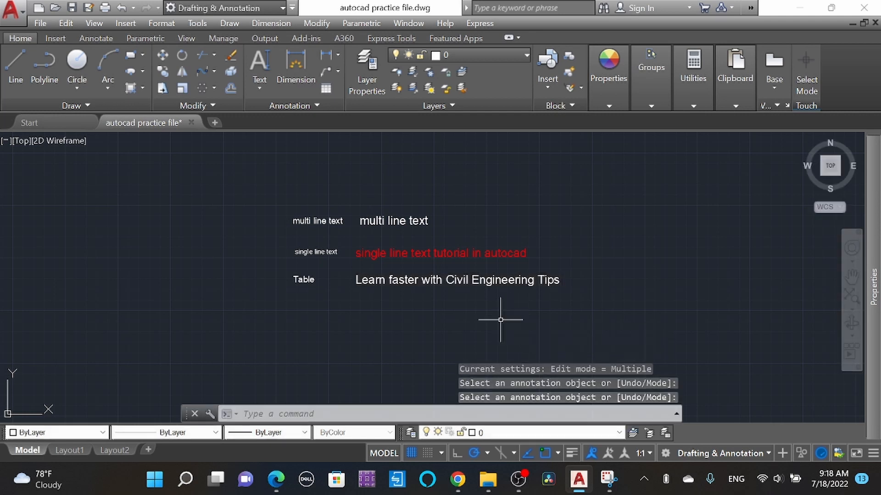
{"action": "scroll", "coordinate": [394, 277], "scroll_direction": "up", "scroll_amount": 4}
{"action": "scroll", "coordinate": [275, 230], "scroll_direction": "down", "scroll_amount": 3}
{"action": "scroll", "coordinate": [267, 167], "scroll_direction": "up", "scroll_amount": 2}
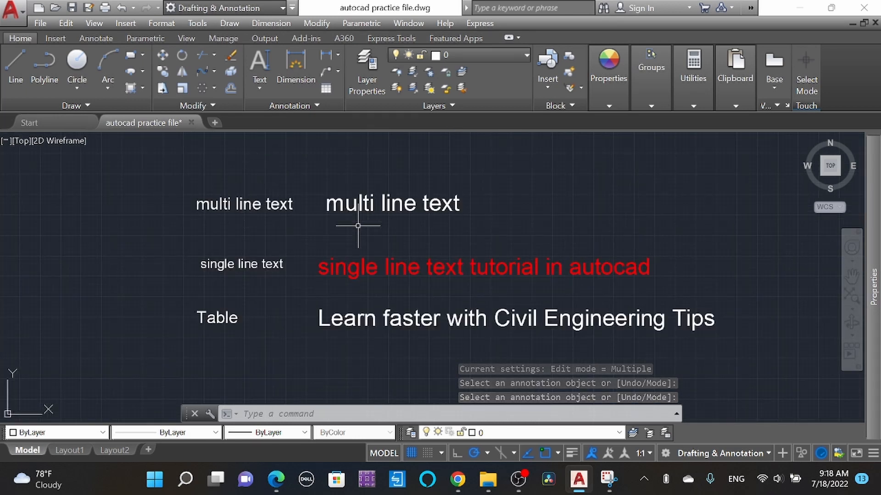
{"action": "scroll", "coordinate": [265, 291], "scroll_direction": "down", "scroll_amount": 2}
{"action": "scroll", "coordinate": [265, 287], "scroll_direction": "up", "scroll_amount": 1}
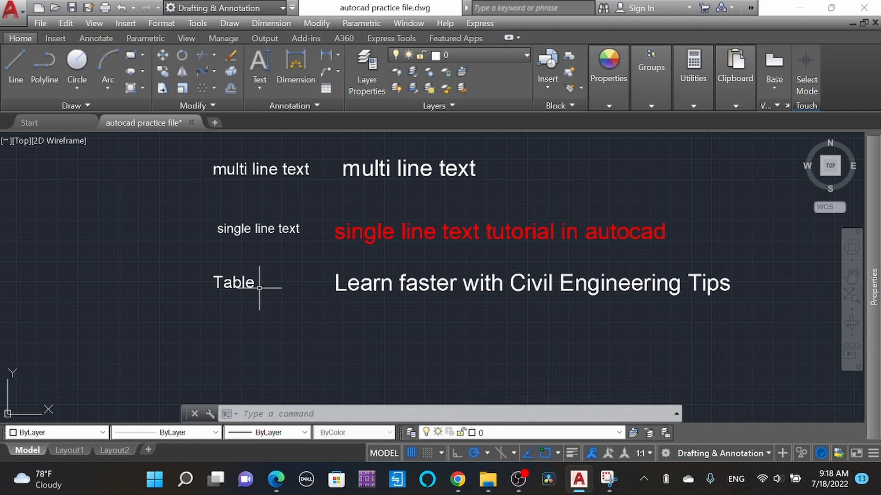
{"action": "scroll", "coordinate": [265, 287], "scroll_direction": "down", "scroll_amount": 2}
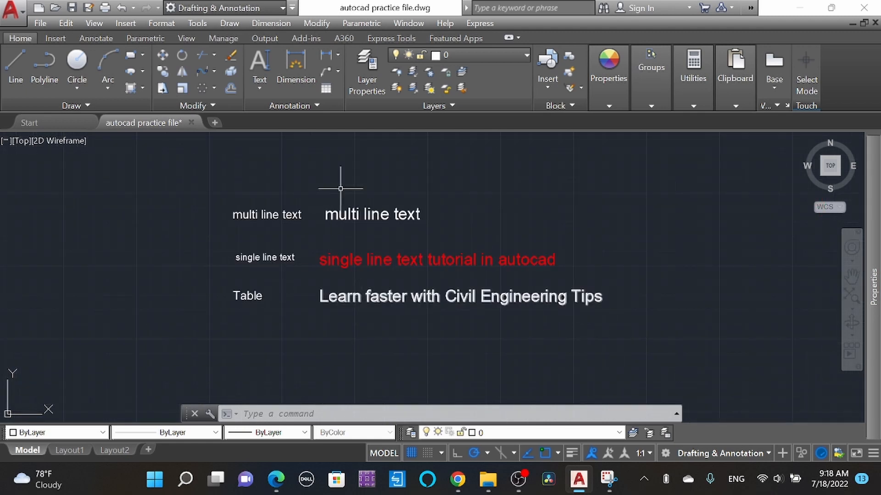
Step: Move the "Table" label straight down so it sits below the "Learn faster with Civil Engineering Tips" line
{"action": "scroll", "coordinate": [301, 260], "scroll_direction": "down", "scroll_amount": 1}
{"action": "scroll", "coordinate": [318, 222], "scroll_direction": "up", "scroll_amount": 2}
{"action": "left_click", "coordinate": [264, 180]}
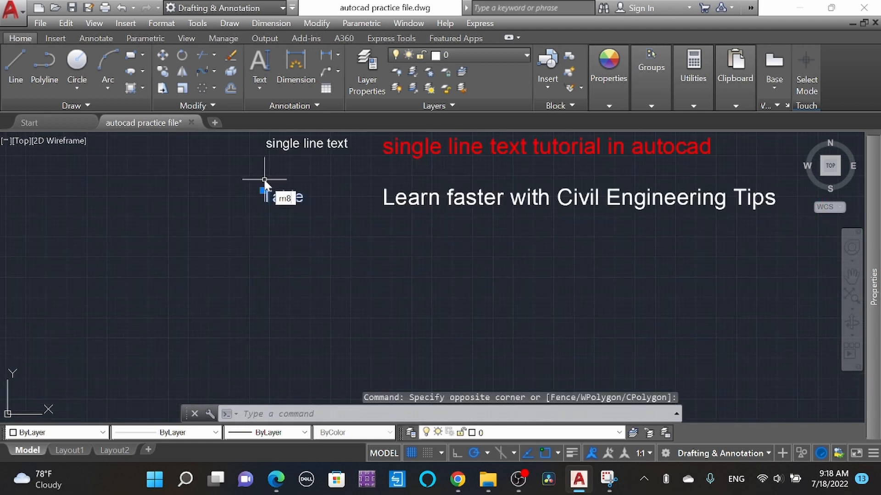
{"action": "type", "text": "m8"}
{"action": "key", "text": "Return"}
{"action": "key", "text": "Escape"}
{"action": "left_click", "coordinate": [320, 222]}
{"action": "left_click", "coordinate": [288, 191]}
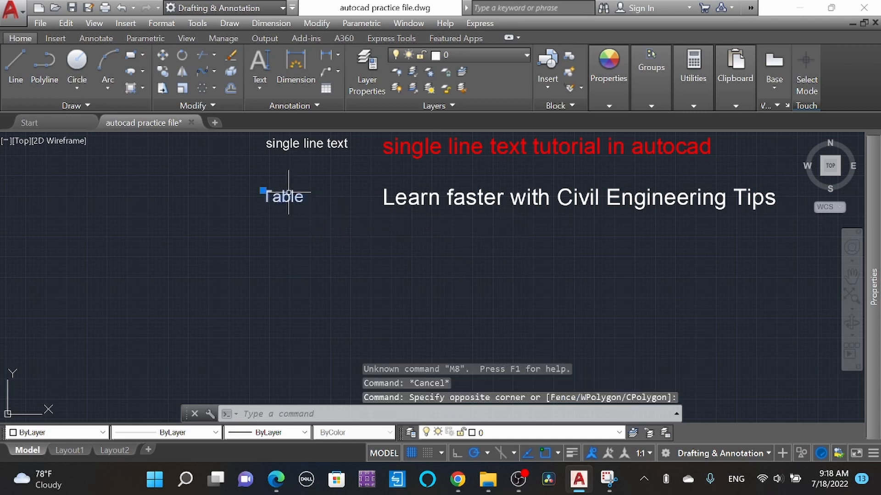
{"action": "type", "text": "m"}
{"action": "key", "text": "Return"}
{"action": "left_click", "coordinate": [359, 235]}
{"action": "left_click", "coordinate": [359, 288]}
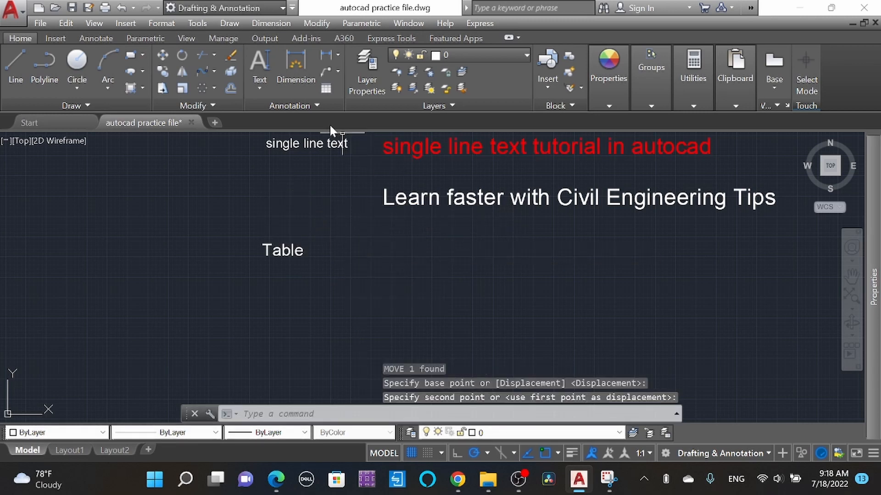
Step: Start inserting a table with the Standard style, starting from an empty table and with the preview on
{"action": "left_click", "coordinate": [326, 89]}
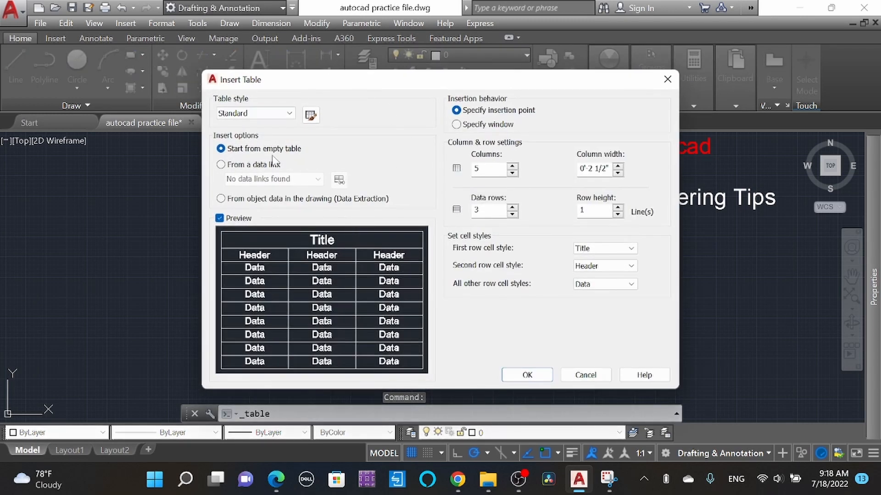
{"action": "left_click", "coordinate": [283, 115]}
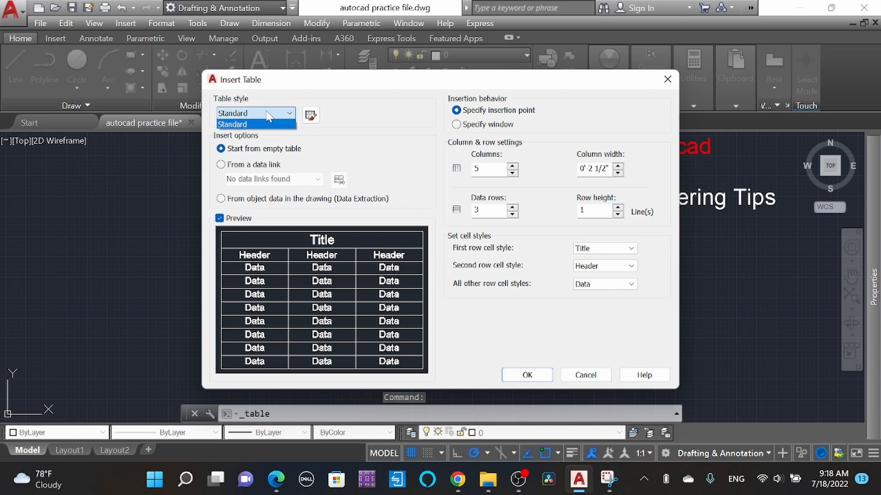
{"action": "left_click", "coordinate": [268, 123]}
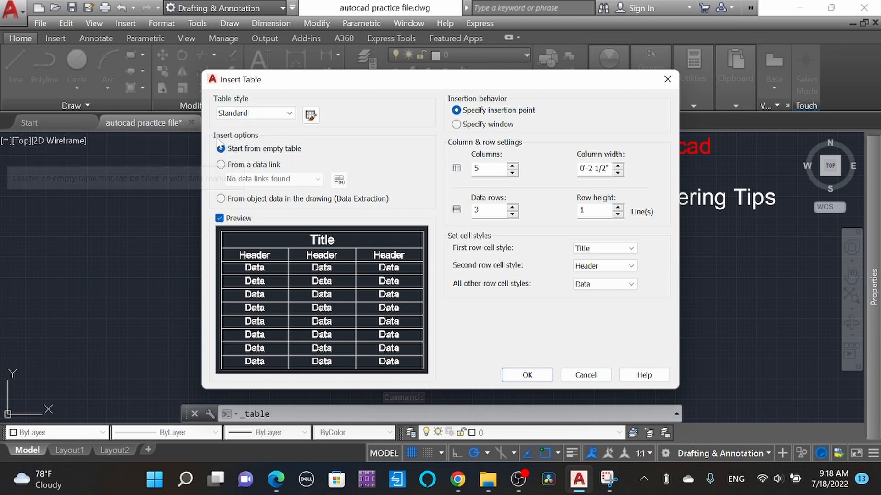
{"action": "left_click", "coordinate": [250, 201]}
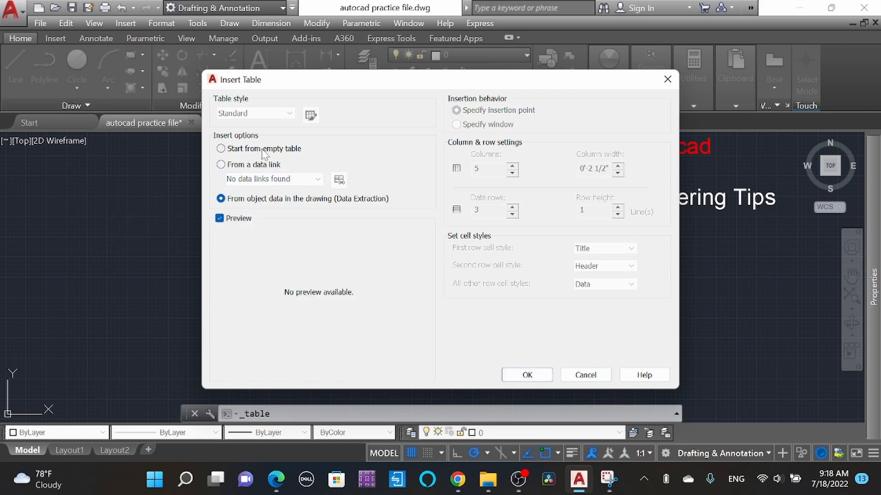
{"action": "left_click", "coordinate": [221, 151]}
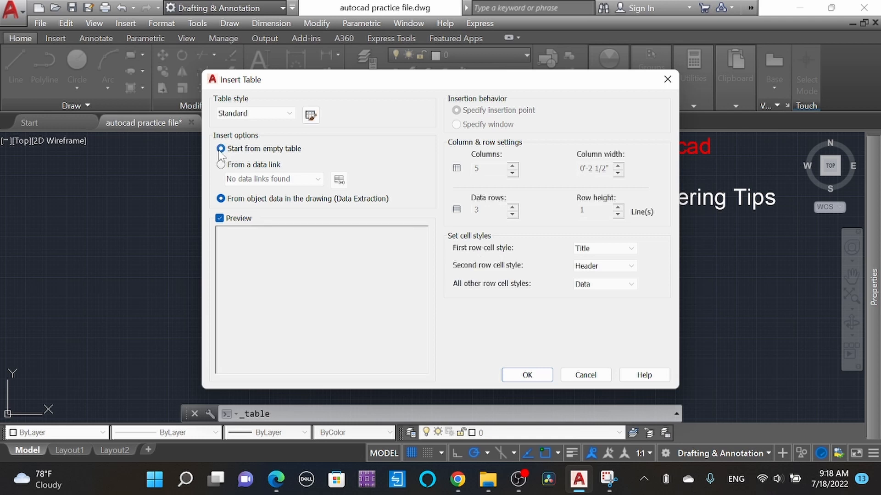
{"action": "left_click", "coordinate": [226, 219]}
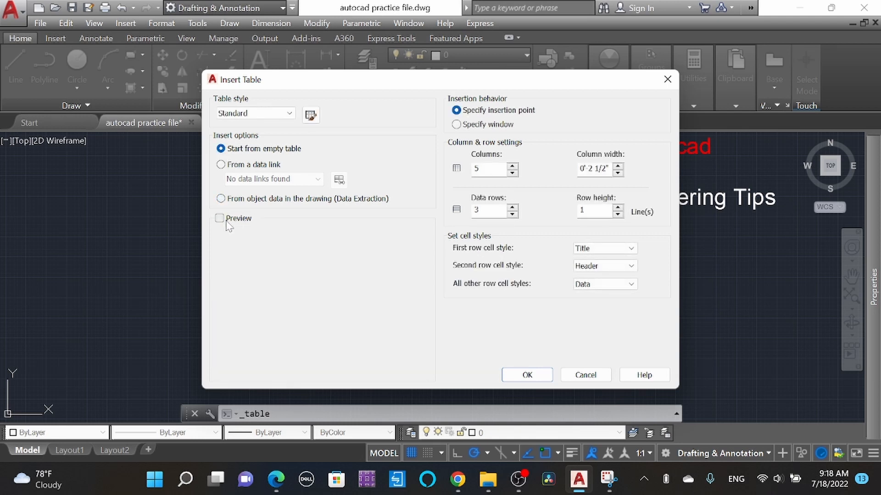
{"action": "left_click", "coordinate": [219, 219]}
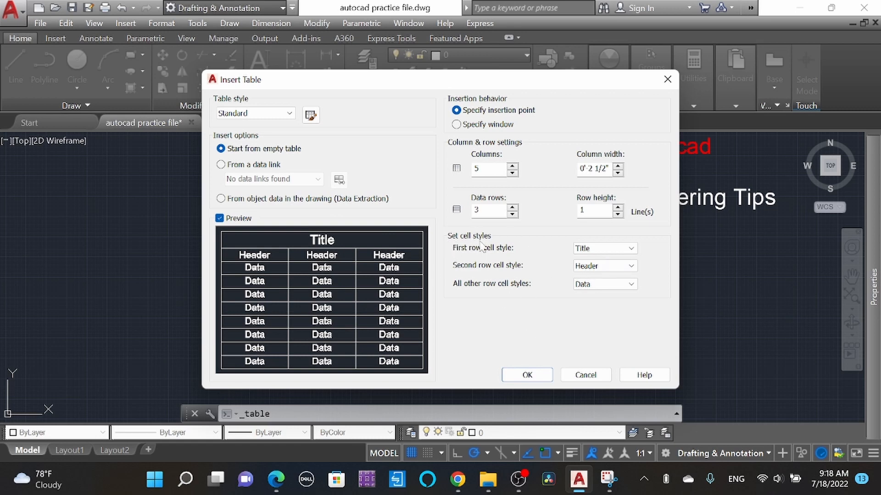
Step: Try the Data and Header cell styles for the table's first row in the preview, and set it back to Title
{"action": "left_click", "coordinate": [629, 248]}
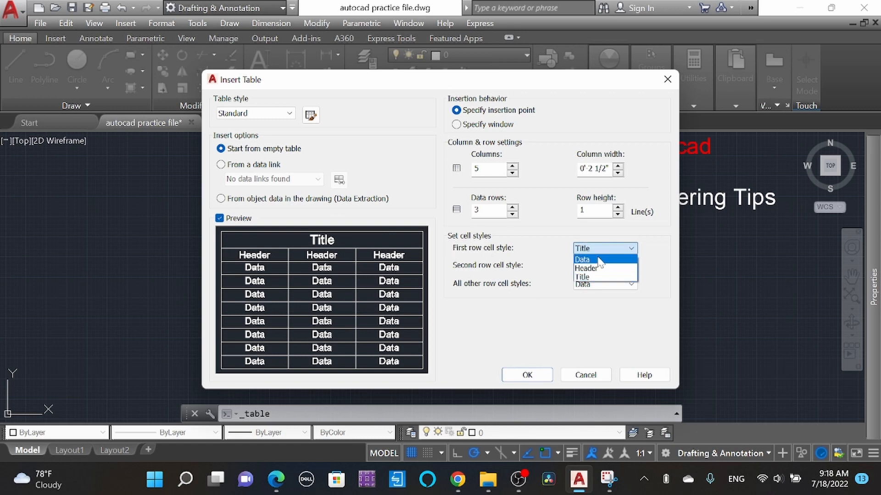
{"action": "left_click", "coordinate": [601, 260]}
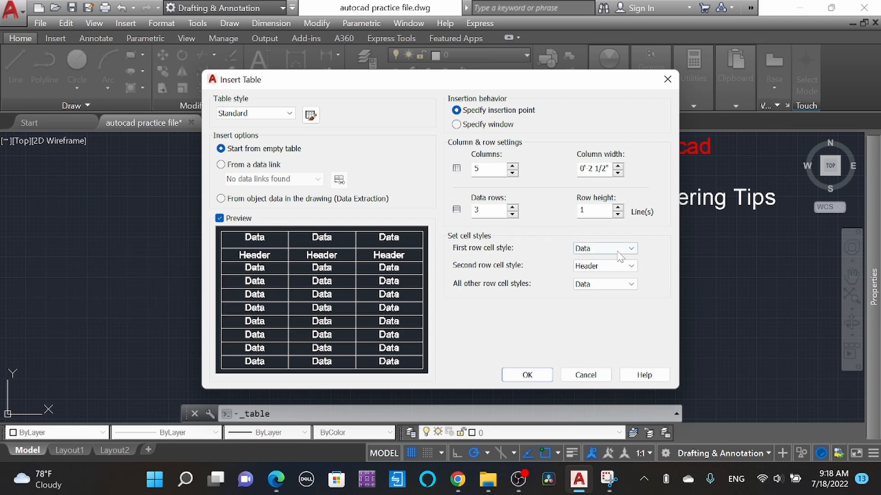
{"action": "left_click", "coordinate": [601, 248]}
{"action": "left_click", "coordinate": [596, 268]}
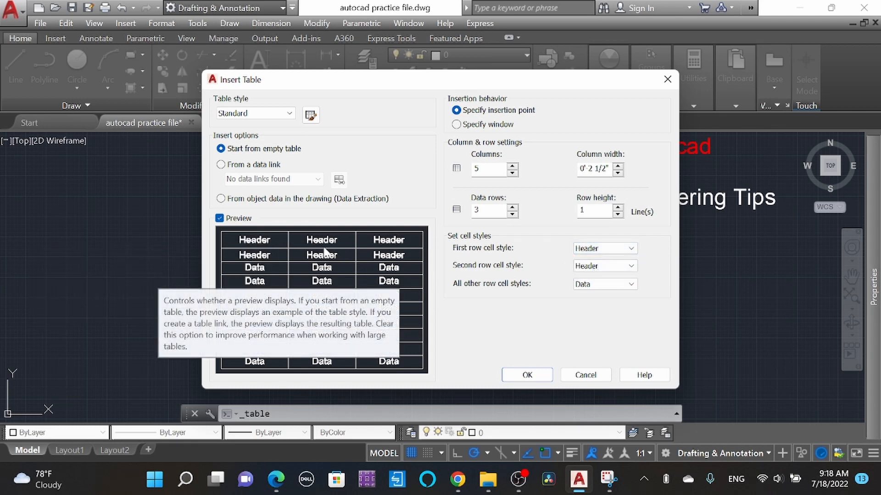
{"action": "left_click", "coordinate": [611, 250]}
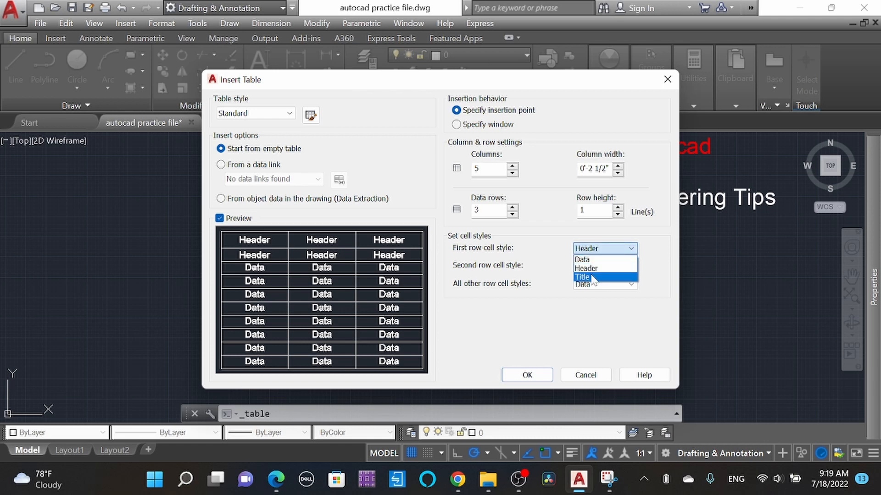
{"action": "left_click", "coordinate": [592, 275]}
Step: Try the Title cell style for the table's second row, and set that row's style to Data
{"action": "left_click", "coordinate": [610, 266]}
{"action": "left_click", "coordinate": [596, 288]}
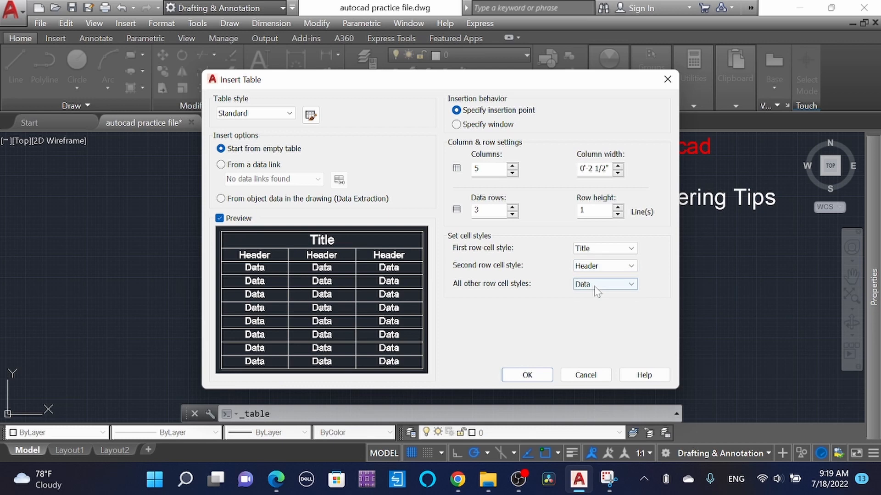
{"action": "left_click", "coordinate": [596, 269]}
{"action": "left_click", "coordinate": [597, 286]}
{"action": "key", "text": "Down"}
{"action": "left_click", "coordinate": [605, 266]}
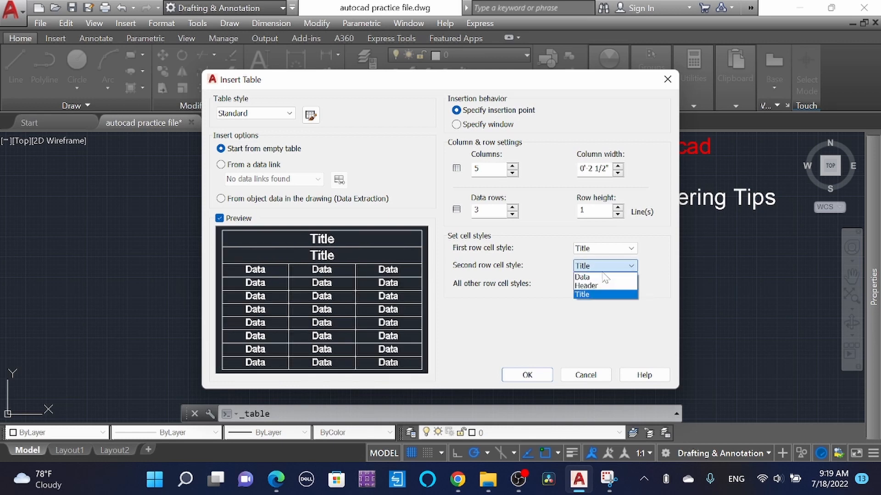
{"action": "left_click", "coordinate": [603, 276]}
Step: Try the Header and Title cell styles for all other rows in the preview, and set them back to Data
{"action": "left_click", "coordinate": [597, 284]}
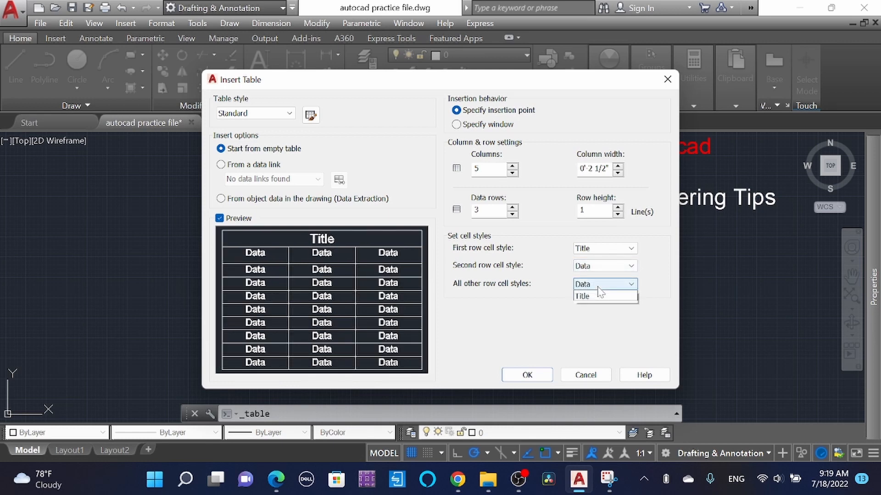
{"action": "left_click", "coordinate": [598, 301]}
{"action": "left_click", "coordinate": [599, 284]}
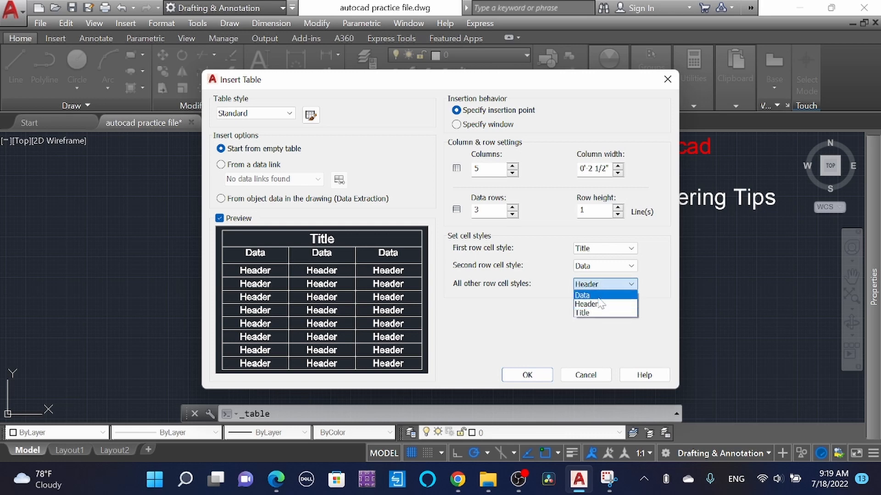
{"action": "left_click", "coordinate": [597, 313]}
{"action": "left_click", "coordinate": [610, 285]}
{"action": "left_click", "coordinate": [610, 295]}
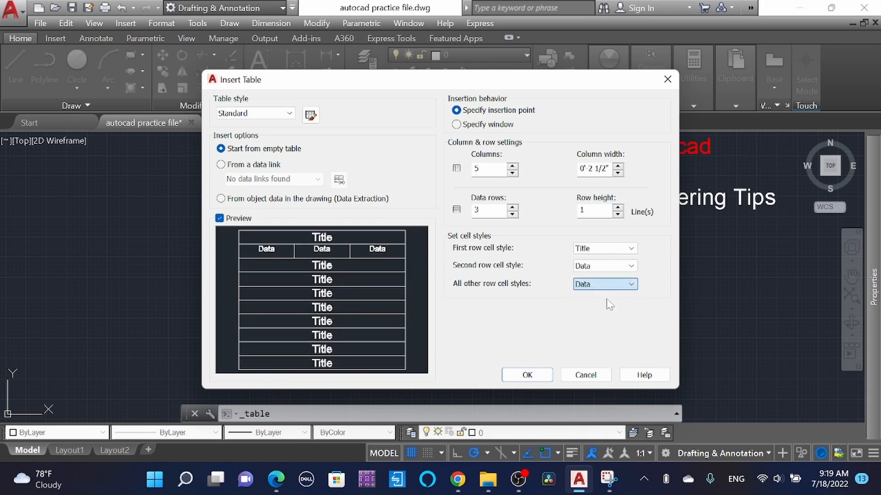
Step: Set the table to 4 columns and 5 data rows, with placement by a specified insertion point
{"action": "left_click", "coordinate": [513, 173]}
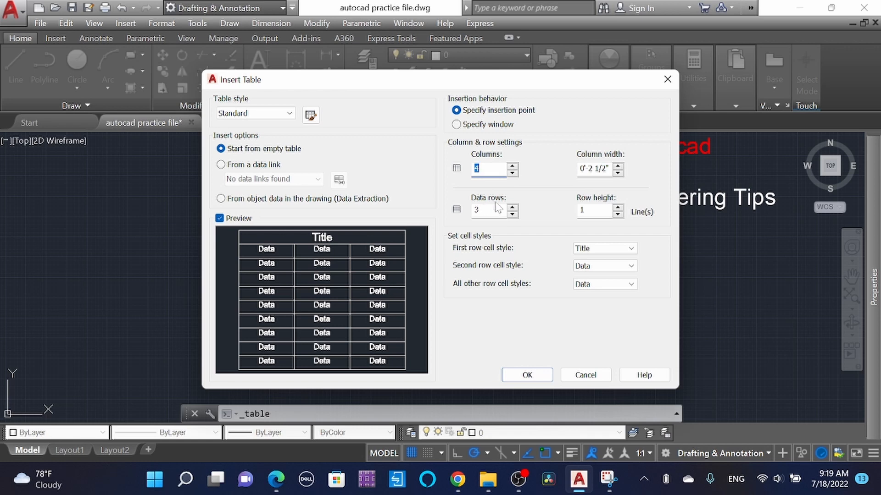
{"action": "left_click", "coordinate": [513, 207]}
{"action": "left_click", "coordinate": [512, 207]}
{"action": "left_click", "coordinate": [472, 126]}
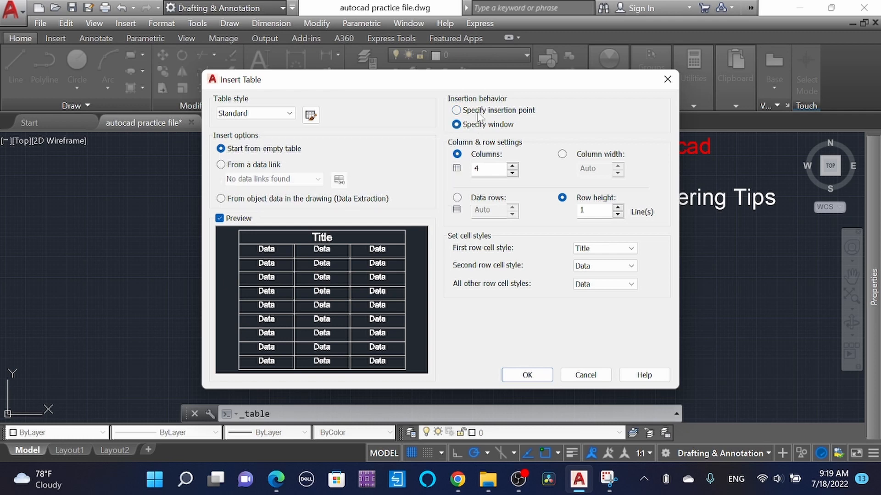
{"action": "left_click", "coordinate": [477, 113]}
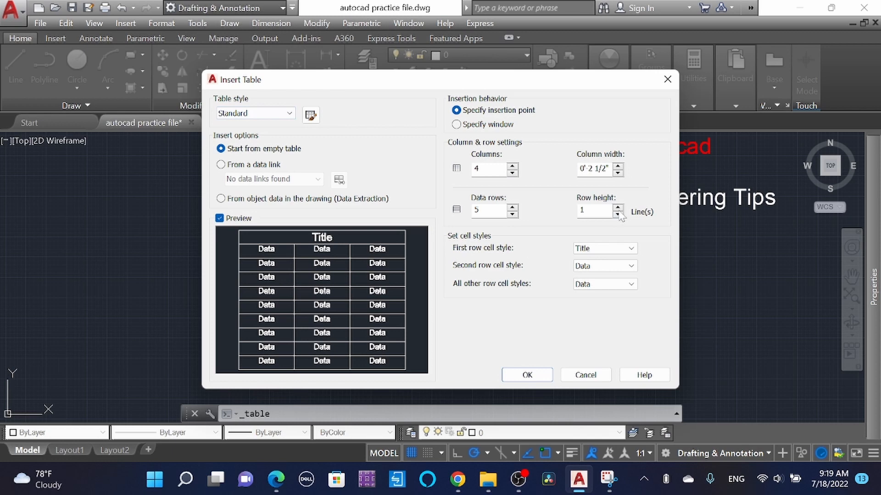
Step: Place the table just beside the "Table" label and leave its title cell empty
{"action": "left_click", "coordinate": [537, 378]}
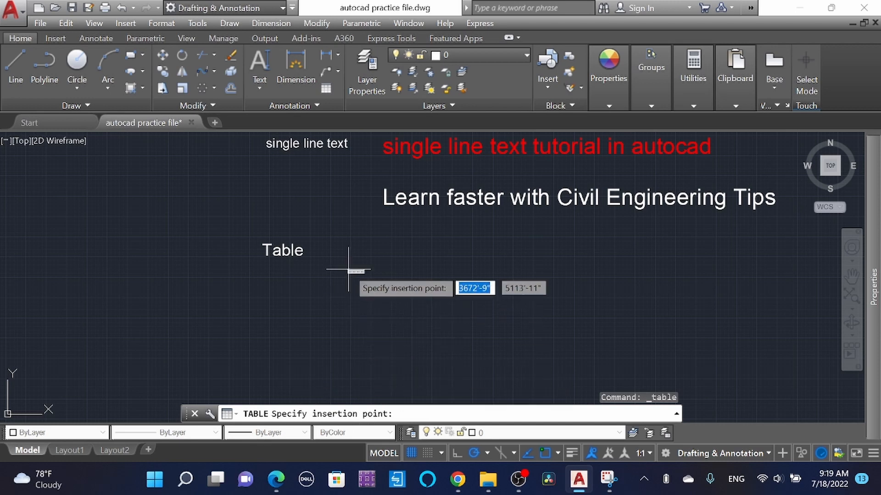
{"action": "left_click", "coordinate": [360, 254]}
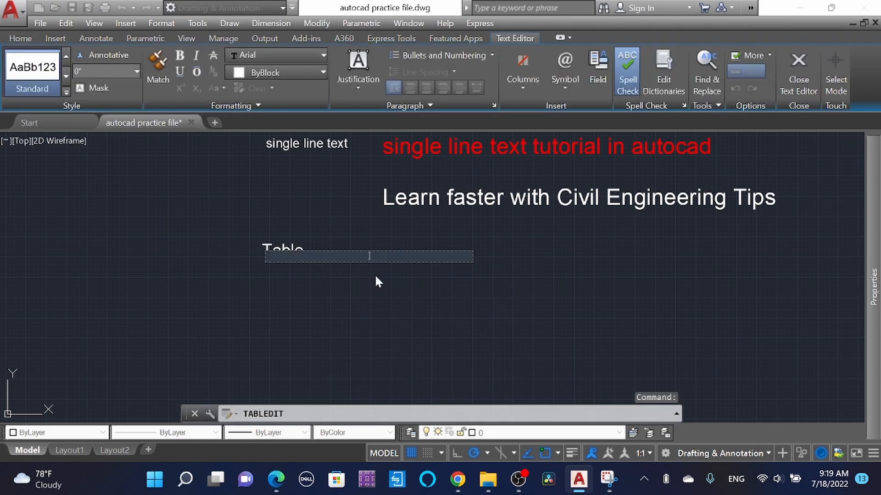
{"action": "left_click", "coordinate": [407, 303]}
Step: Scale the inserted table by a factor of 3 about a point on the table
{"action": "scroll", "coordinate": [402, 286], "scroll_direction": "up", "scroll_amount": 6}
{"action": "scroll", "coordinate": [400, 280], "scroll_direction": "down", "scroll_amount": 4}
{"action": "scroll", "coordinate": [401, 281], "scroll_direction": "down", "scroll_amount": 3}
{"action": "left_click", "coordinate": [402, 283]}
{"action": "left_click", "coordinate": [358, 255]}
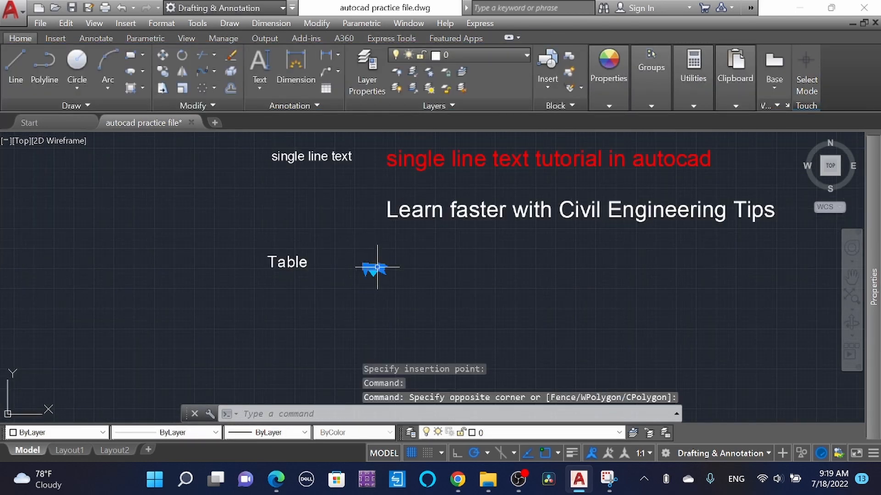
{"action": "type", "text": "sc"}
{"action": "key", "text": "Return"}
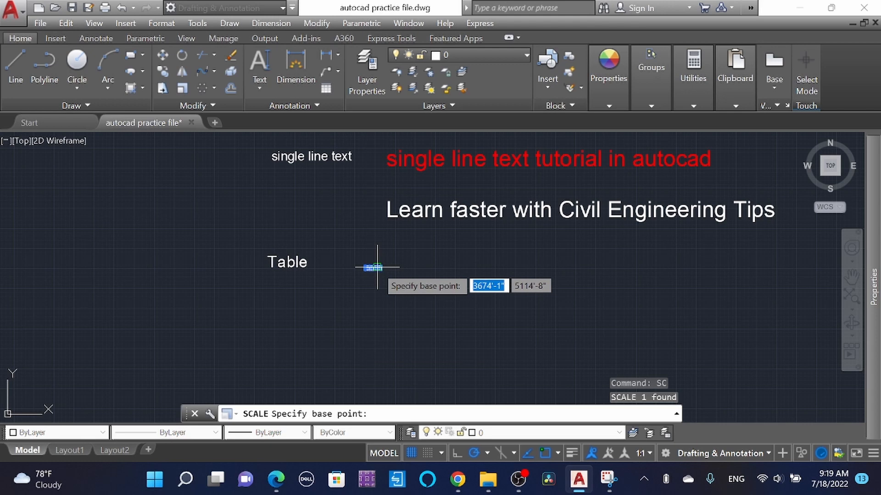
{"action": "left_click", "coordinate": [377, 268]}
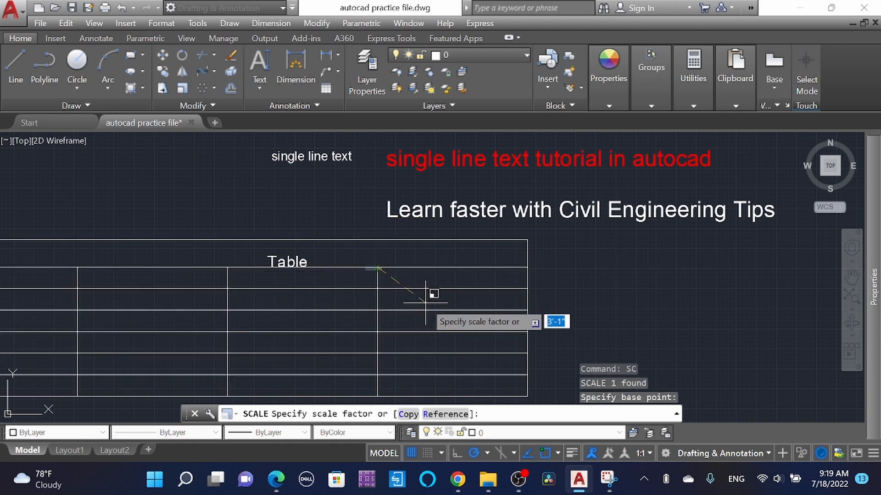
{"action": "type", "text": "3"}
{"action": "key", "text": "Return"}
Step: Scale the table again by a factor of 5 about its lower-right corner
{"action": "left_click", "coordinate": [424, 303]}
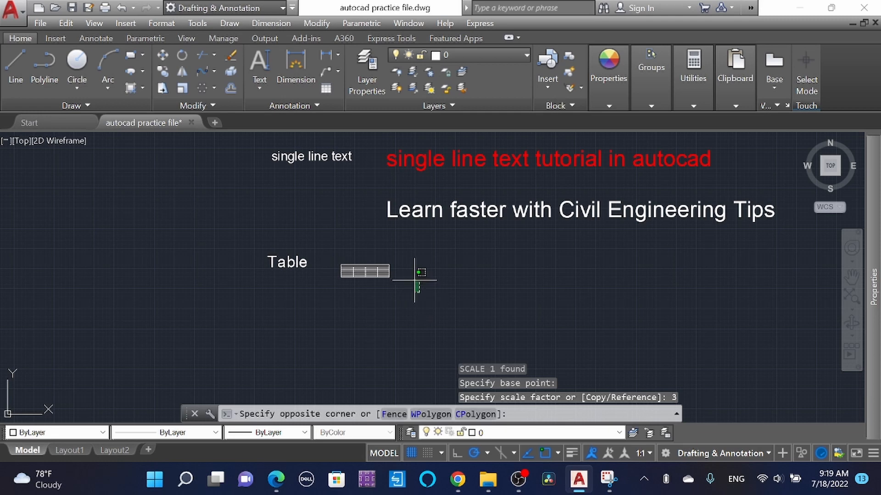
{"action": "left_click", "coordinate": [383, 249]}
{"action": "type", "text": "sc"}
{"action": "key", "text": "Return"}
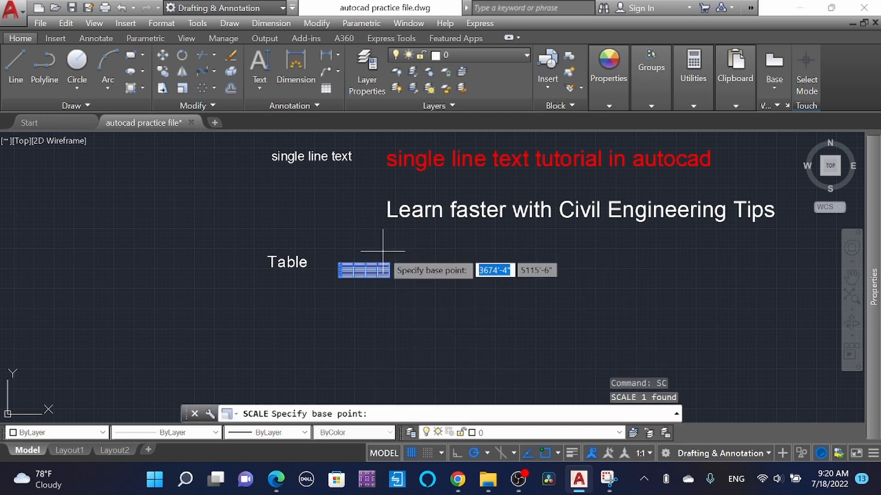
{"action": "left_click", "coordinate": [389, 277]}
{"action": "type", "text": "5"}
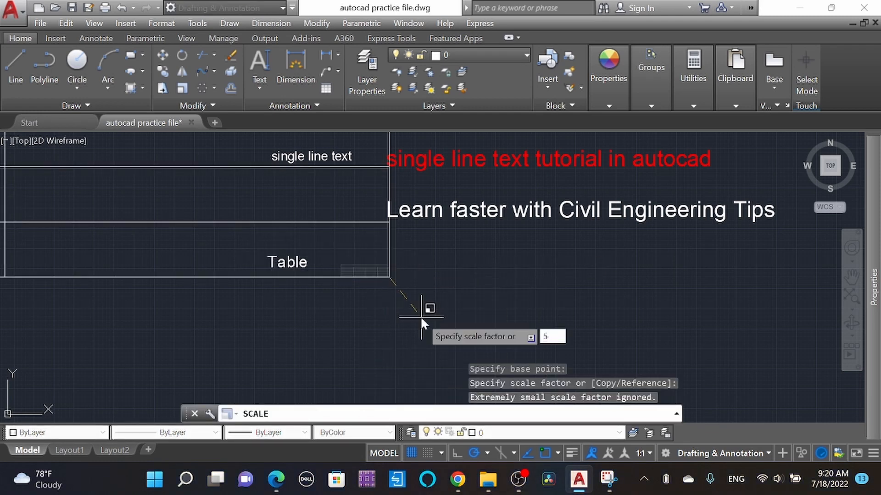
{"action": "key", "text": "Return"}
Step: Move the enlarged table to the right of the "Table" label, below the "Learn faster with Civil Engineering Tips" text
{"action": "left_click", "coordinate": [410, 287]}
{"action": "left_click", "coordinate": [370, 255]}
{"action": "type", "text": "m"}
{"action": "key", "text": "Return"}
{"action": "left_click", "coordinate": [366, 289]}
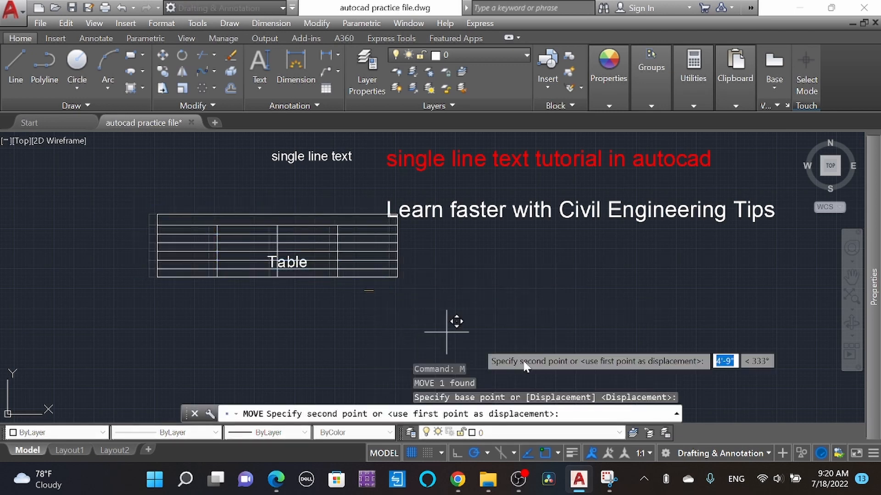
{"action": "left_click", "coordinate": [559, 355]}
Step: Enter "Opening Schedule" in the table's merged title cell in row 1
{"action": "scroll", "coordinate": [456, 273], "scroll_direction": "up", "scroll_amount": 2}
{"action": "left_click", "coordinate": [456, 268]}
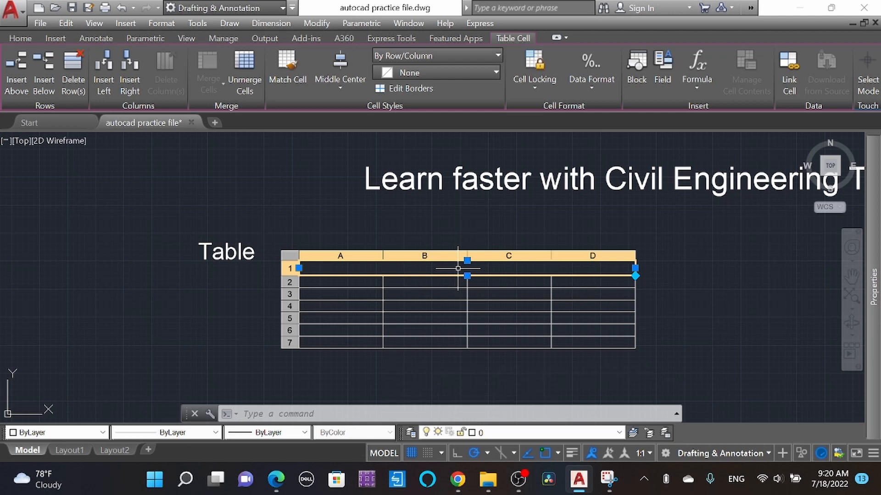
{"action": "double_click", "coordinate": [458, 269]}
{"action": "type", "text": "Openign"}
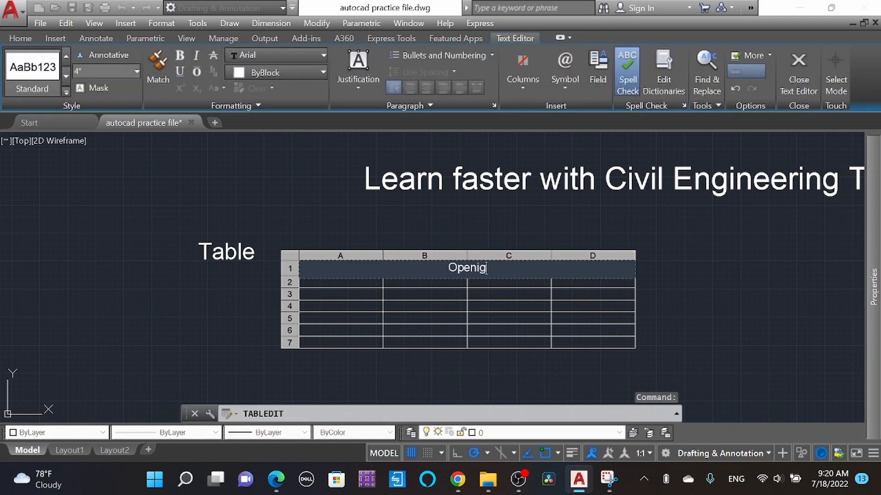
{"action": "key", "text": "BackSpace"}
{"action": "key", "text": "BackSpace"}
{"action": "type", "text": "ng Schedul"}
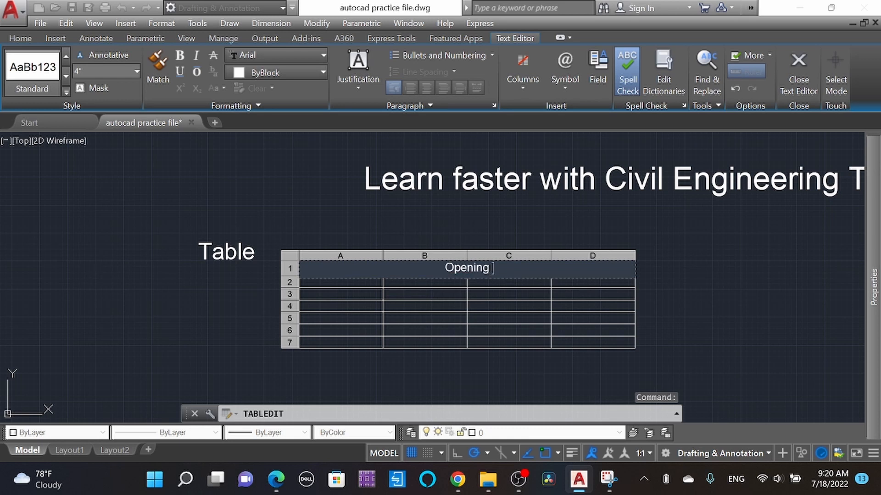
{"action": "type", "text": "e"}
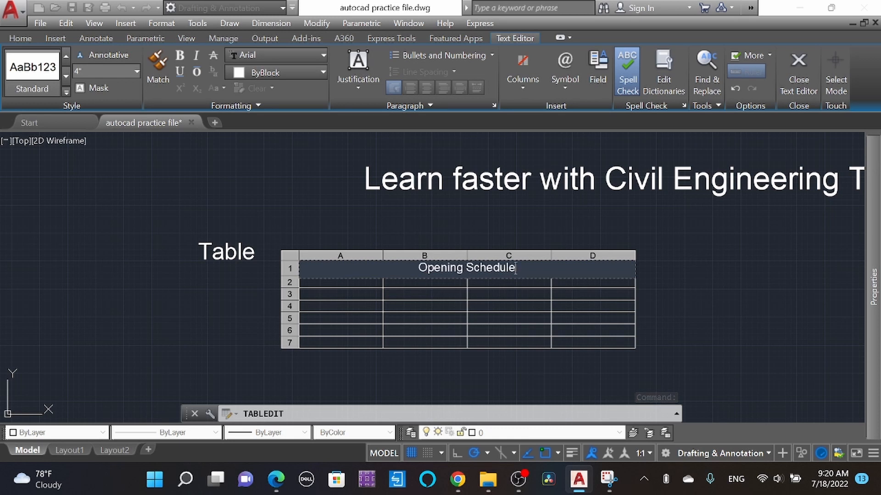
Step: Enter the column headings "S.N" and "Type" in cells A2 and B2 of the opening schedule table
{"action": "left_click", "coordinate": [364, 281]}
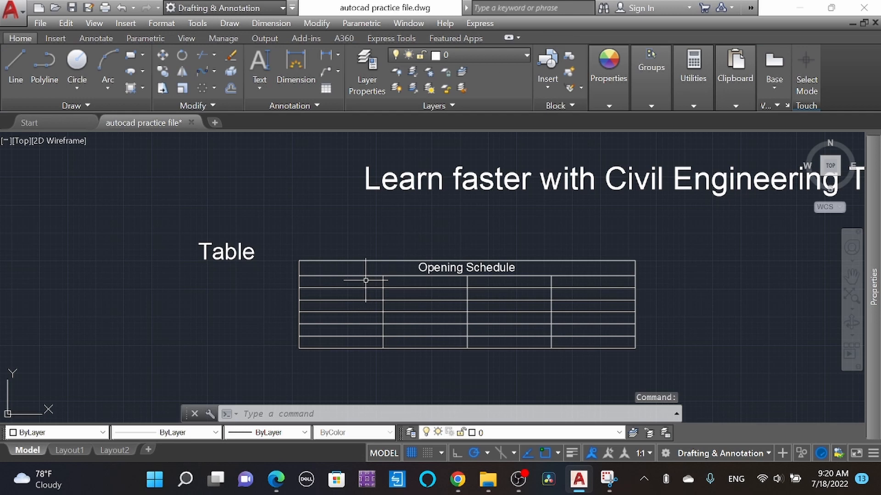
{"action": "left_click", "coordinate": [363, 281]}
{"action": "type", "text": "S"}
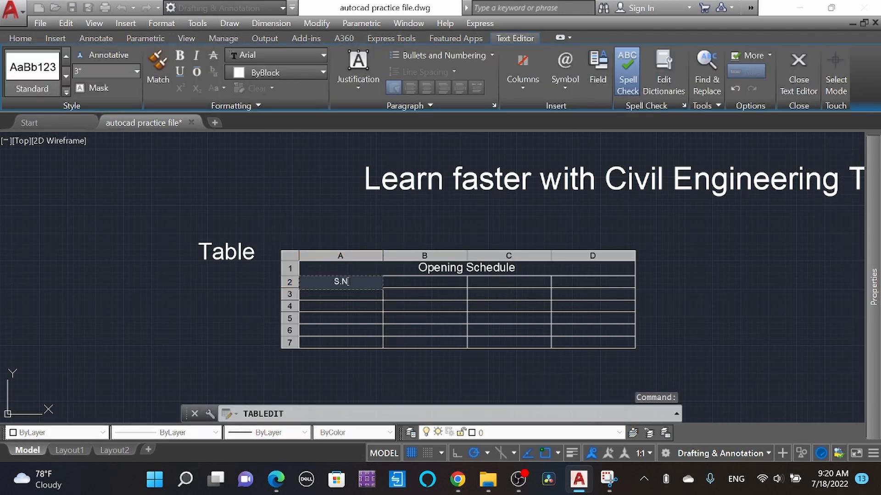
{"action": "type", "text": ".N"}
{"action": "left_click", "coordinate": [425, 281]}
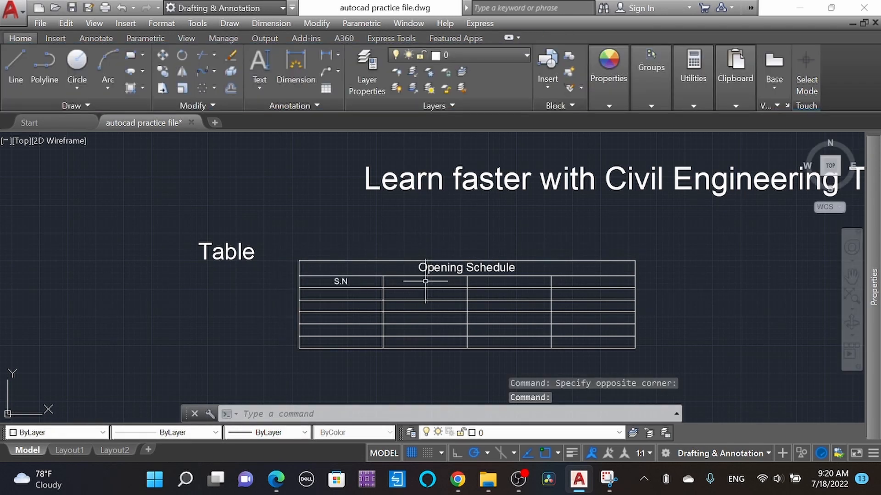
{"action": "left_click", "coordinate": [421, 281]}
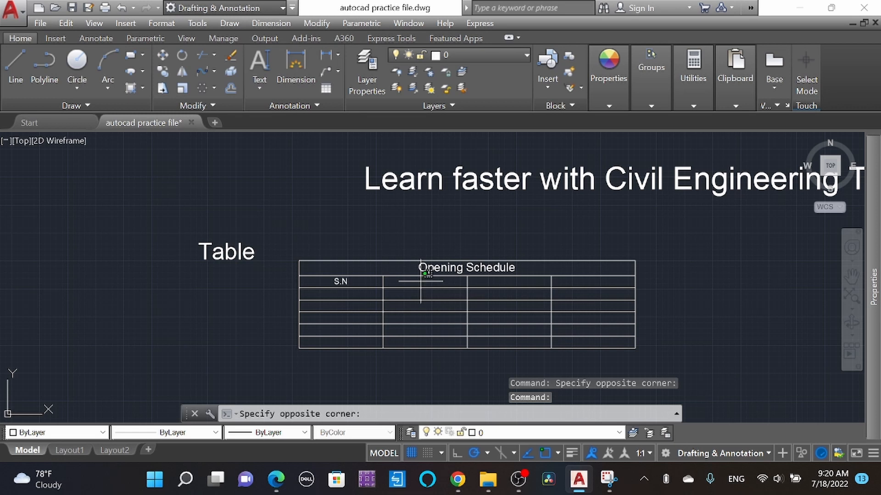
{"action": "type", "text": "type"}
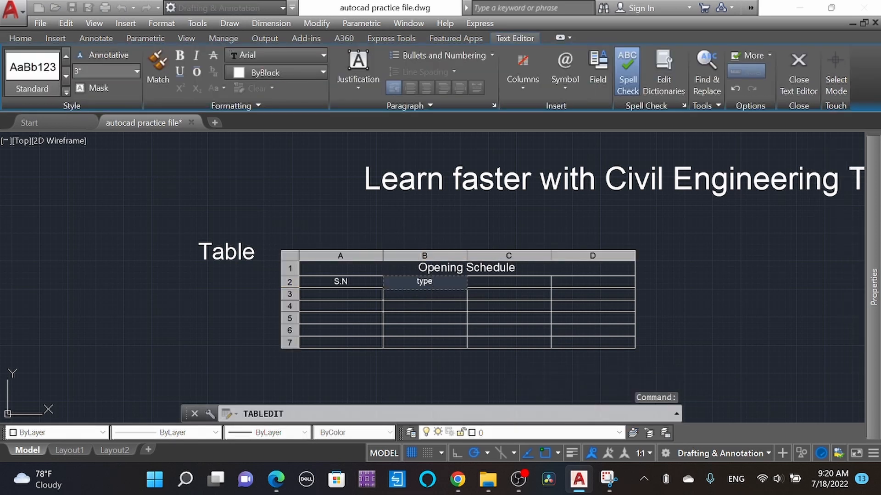
{"action": "type", "text": "pe"}
{"action": "key", "text": "Tab"}
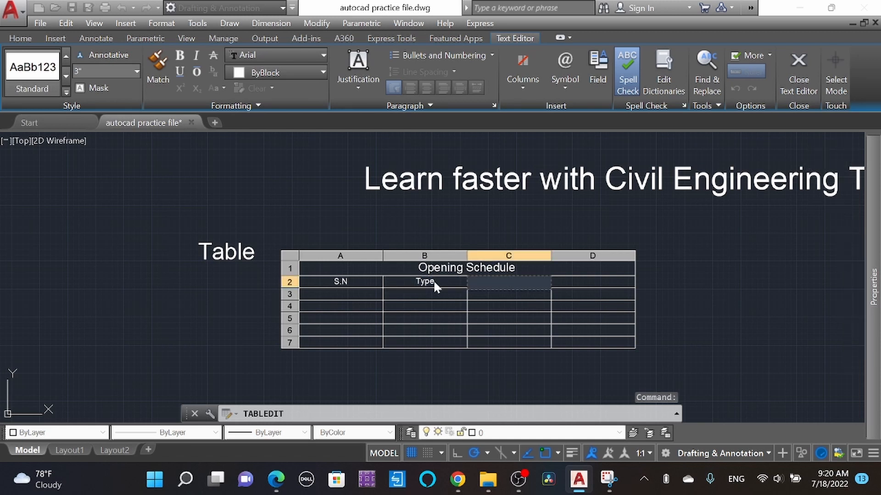
Step: Enter the column headings "Sizes" and "Numbers" in cells C2 and D2 of the table
{"action": "key", "text": "Down"}
{"action": "key", "text": "Down"}
{"action": "key", "text": "Up"}
{"action": "key", "text": "Up"}
{"action": "key", "text": "Left"}
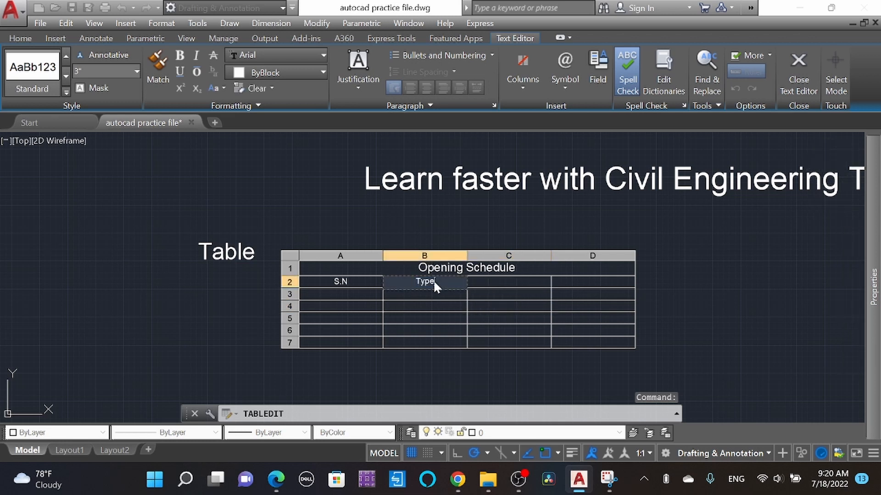
{"action": "key", "text": "Right"}
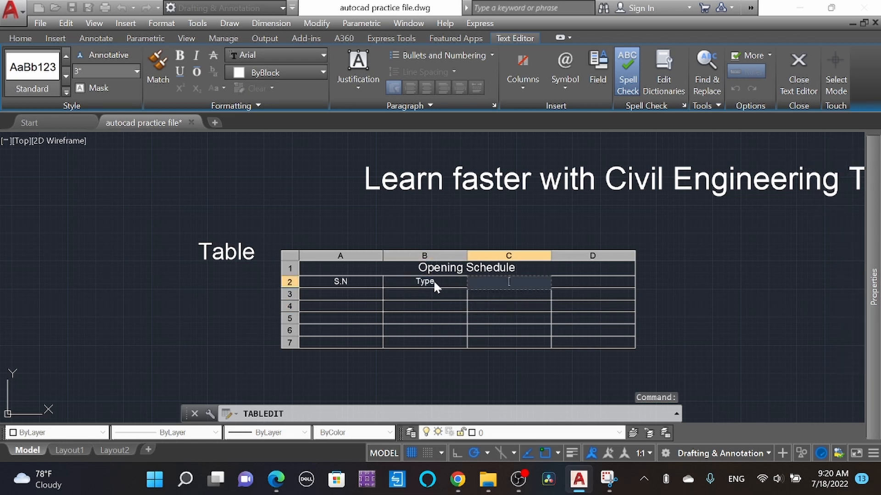
{"action": "type", "text": "Sized"}
{"action": "key", "text": "BackSpace"}
{"action": "type", "text": "s"}
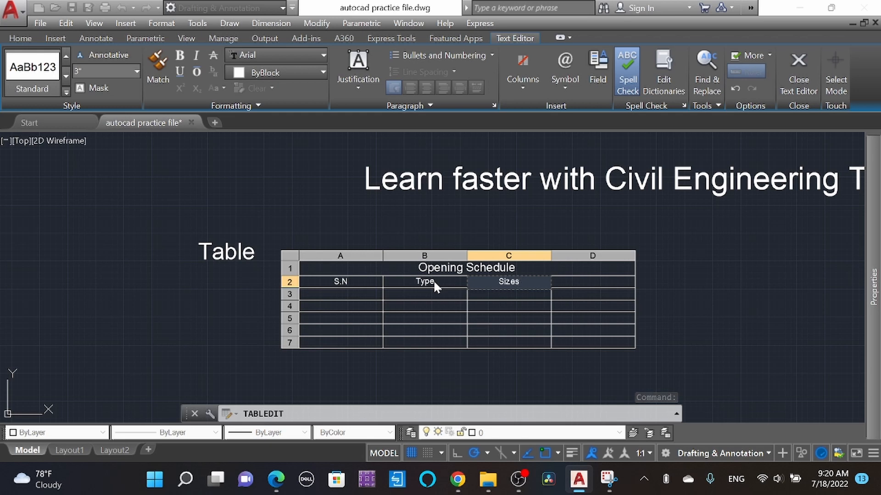
{"action": "key", "text": "Escape"}
{"action": "left_click", "coordinate": [565, 285]}
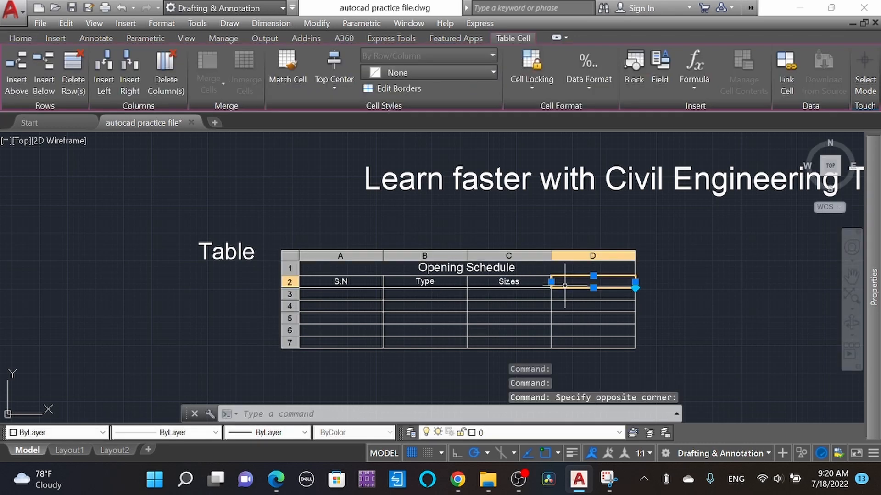
{"action": "type", "text": "Numbers"}
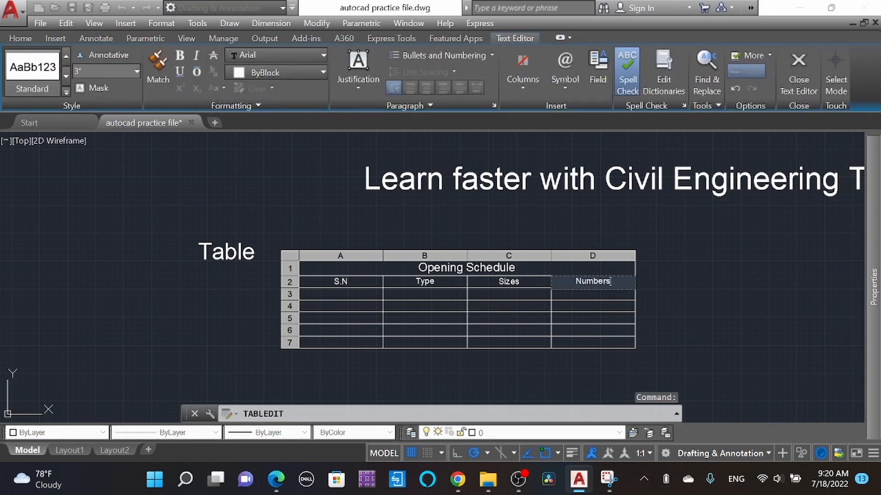
Step: Number the S.N column from 1 to 5 in cells A3 to A7
{"action": "left_click", "coordinate": [376, 296]}
{"action": "left_click", "coordinate": [374, 296]}
{"action": "type", "text": "1"}
{"action": "key", "text": "Down"}
{"action": "type", "text": "2"}
{"action": "key", "text": "Return"}
{"action": "type", "text": "3"}
{"action": "key", "text": "Return"}
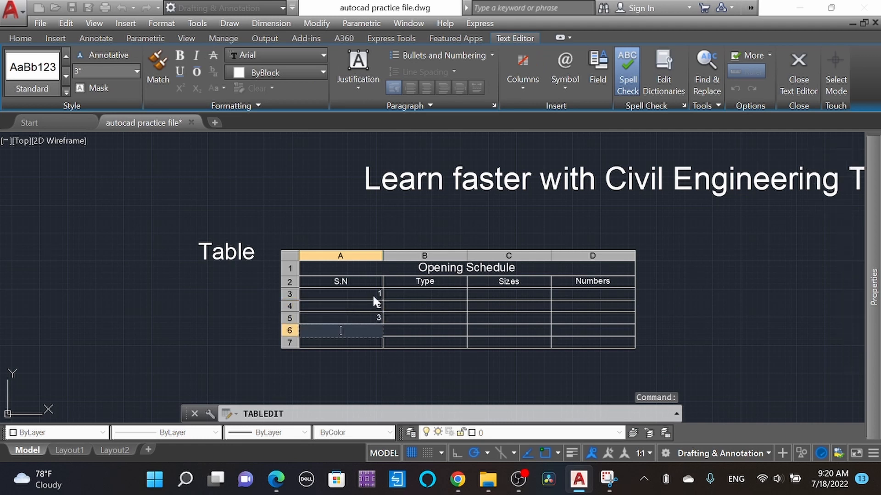
{"action": "type", "text": "4"}
{"action": "key", "text": "Return"}
{"action": "type", "text": "5"}
{"action": "key", "text": "Return"}
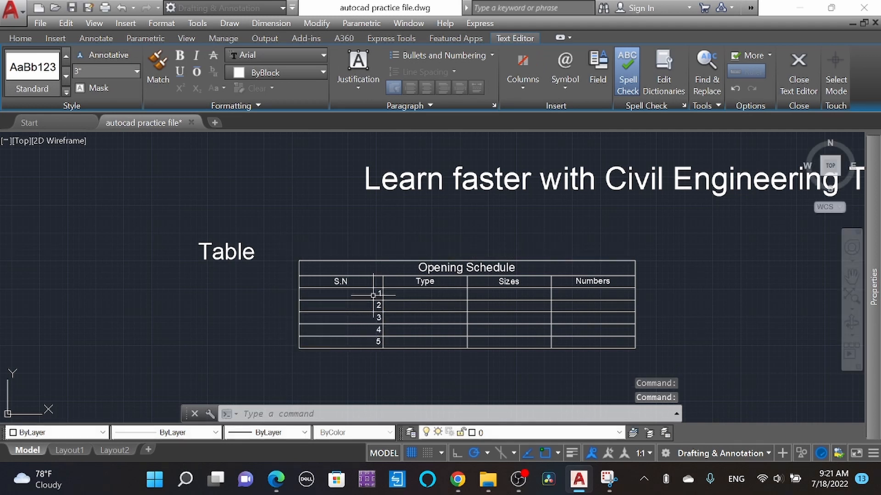
Step: Enter "Main Door (MD)" and "Door (D1)" in the Type column for serial numbers 1 and 2
{"action": "left_click", "coordinate": [449, 290]}
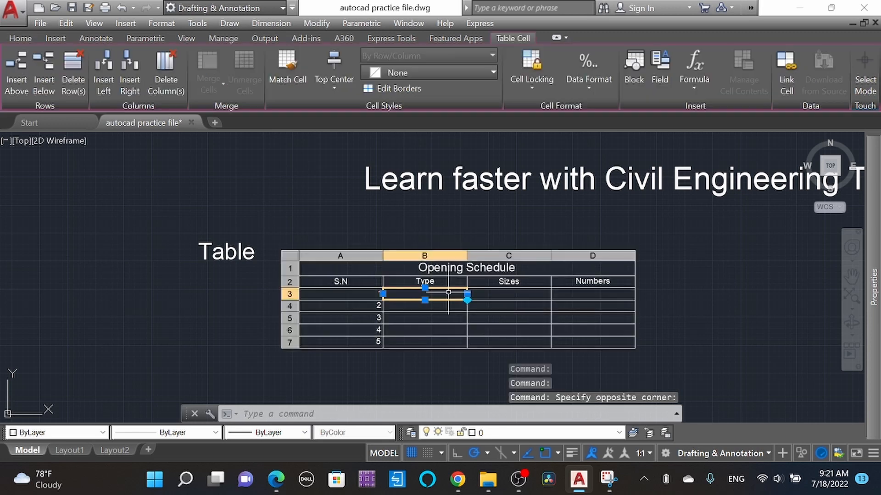
{"action": "type", "text": "Door"}
{"action": "key", "text": "BackSpace"}
{"action": "key", "text": "BackSpace"}
{"action": "type", "text": "Do"}
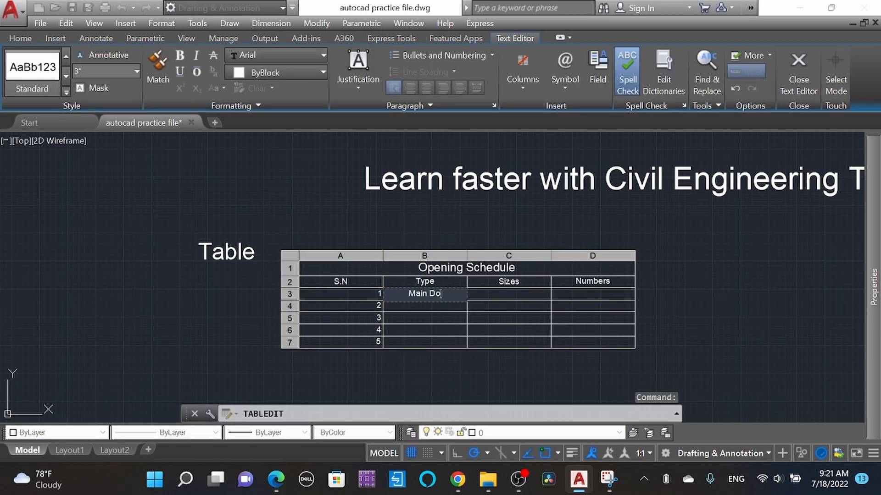
{"action": "type", "text": "or (MD)"}
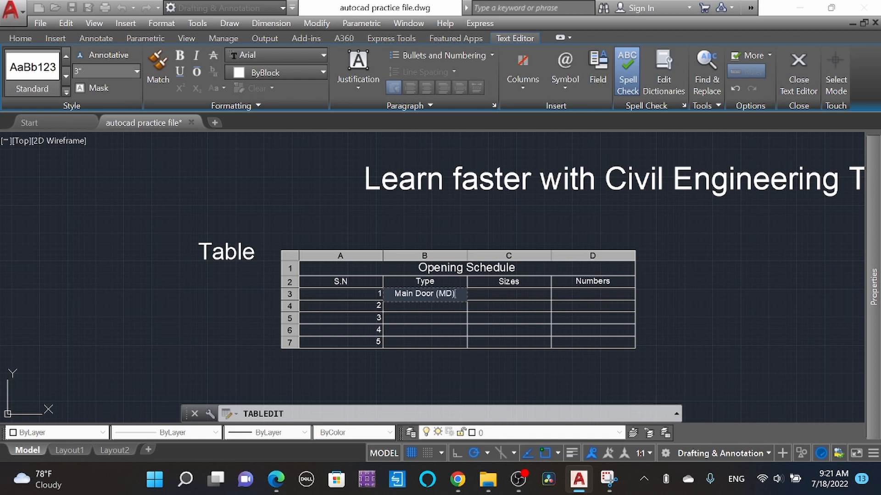
{"action": "key", "text": "Return"}
{"action": "type", "text": "Door ("}
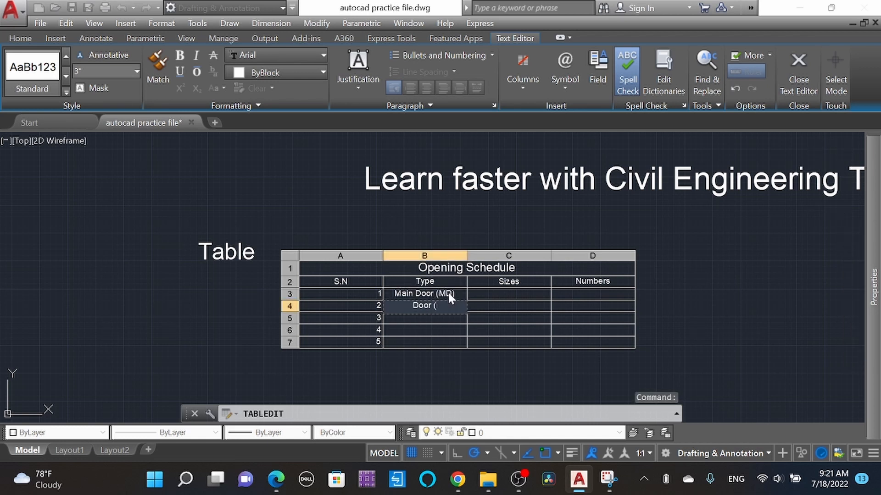
{"action": "type", "text": "D1)"}
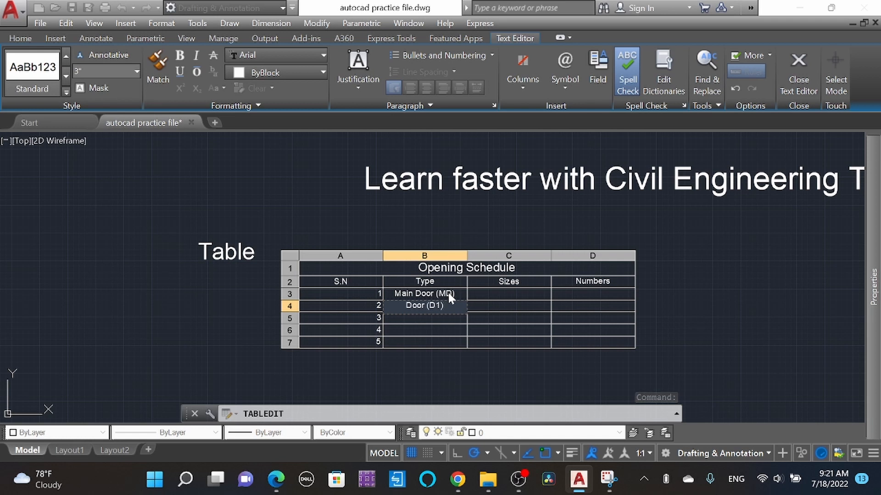
Step: Enter "Door (D2)" in the Type column for serial number 3
{"action": "key", "text": "Return"}
{"action": "type", "text": "So"}
{"action": "key", "text": "BackSpace"}
{"action": "key", "text": "BackSpace"}
{"action": "type", "text": "D"}
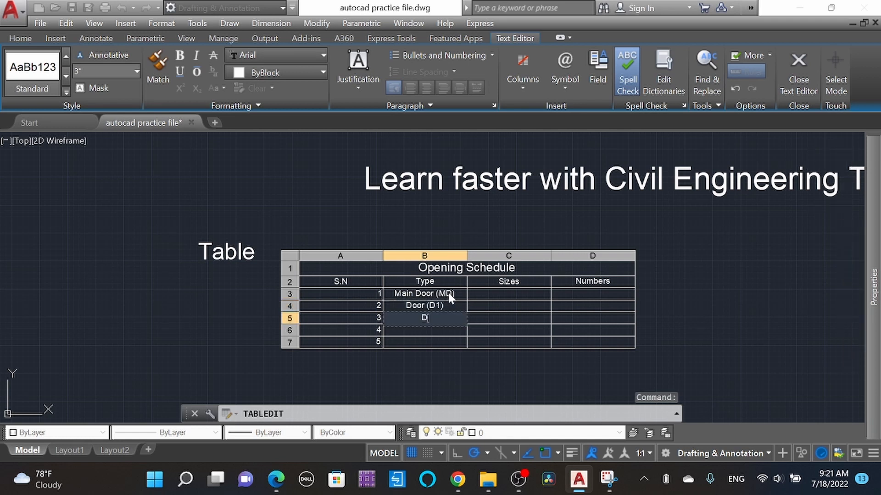
{"action": "type", "text": "oor (D3"}
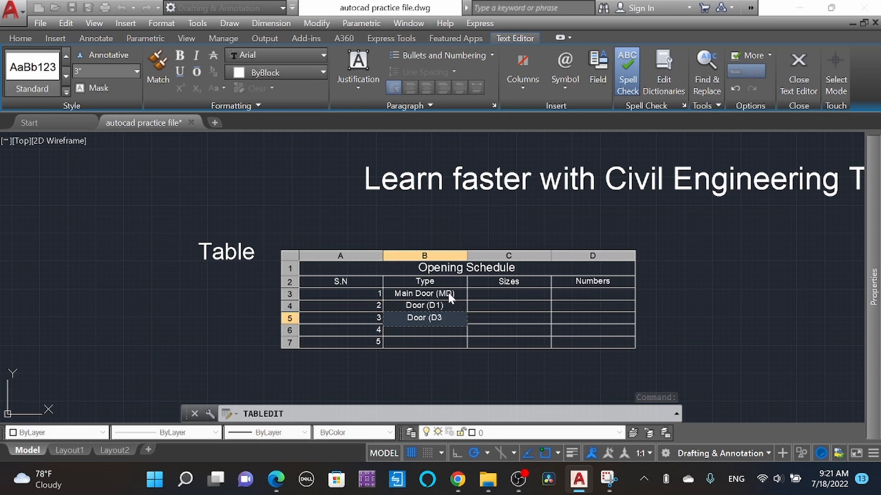
{"action": "key", "text": "BackSpace"}
{"action": "type", "text": "2)"}
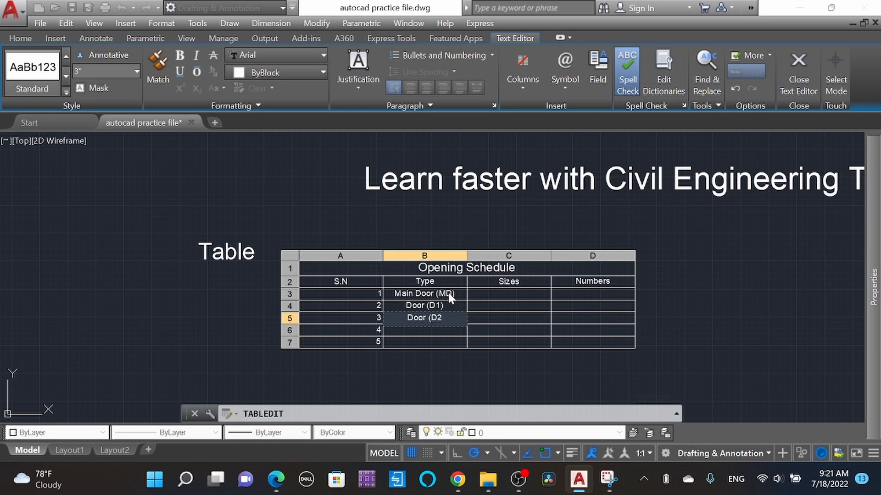